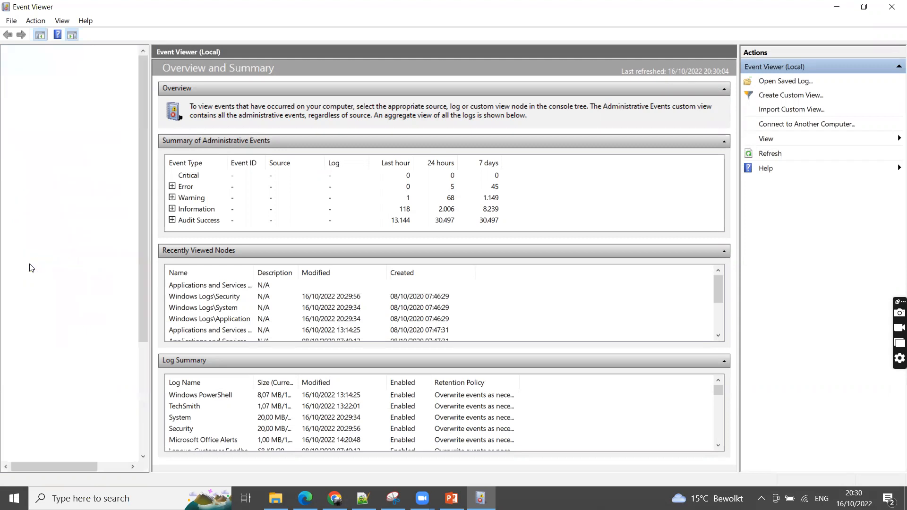
Look through the event log folders in the console tree for a Sysmon entry, and close Event Viewer
{"action": "scroll", "coordinate": [62, 309], "scroll_direction": "down", "scroll_amount": 20}
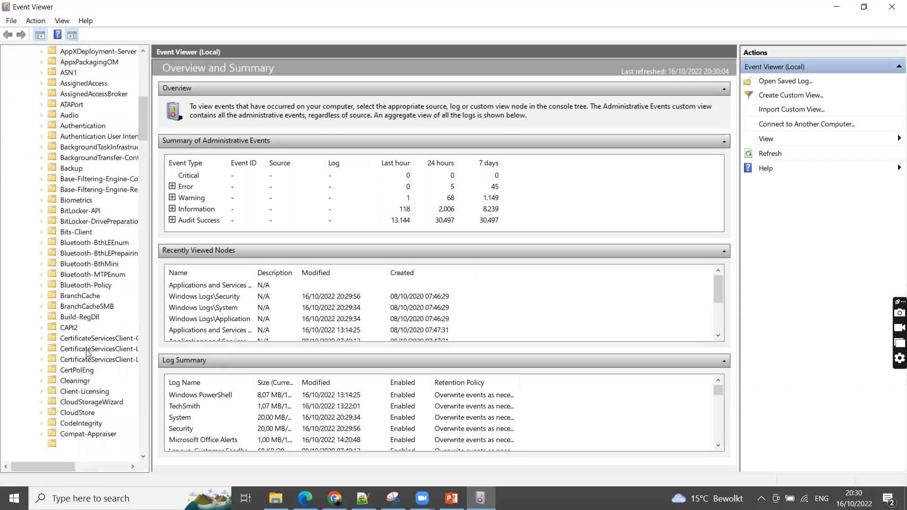
{"action": "scroll", "coordinate": [83, 379], "scroll_direction": "down", "scroll_amount": 20}
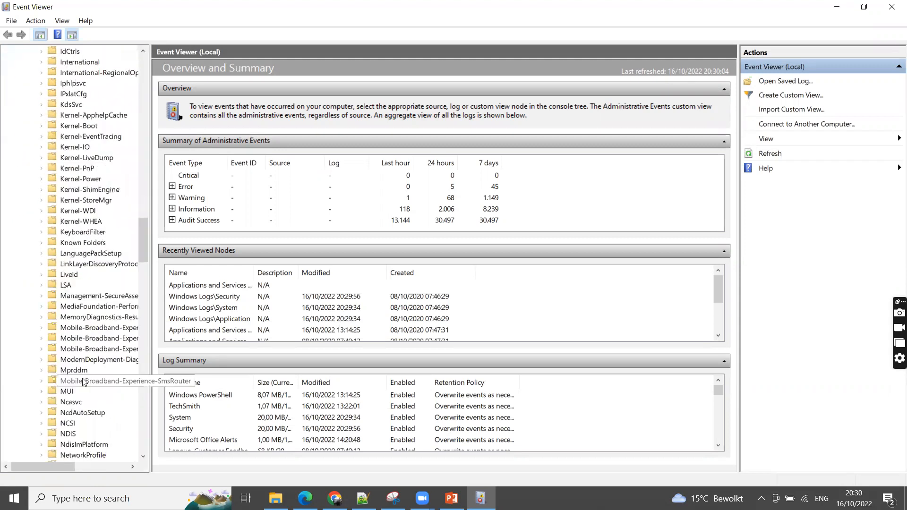
{"action": "scroll", "coordinate": [83, 381], "scroll_direction": "down", "scroll_amount": 15}
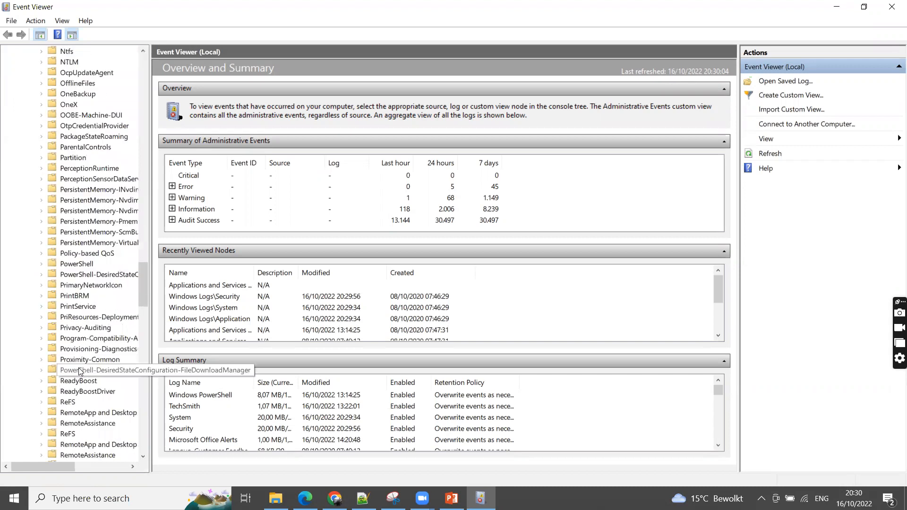
{"action": "scroll", "coordinate": [80, 372], "scroll_direction": "down", "scroll_amount": 4}
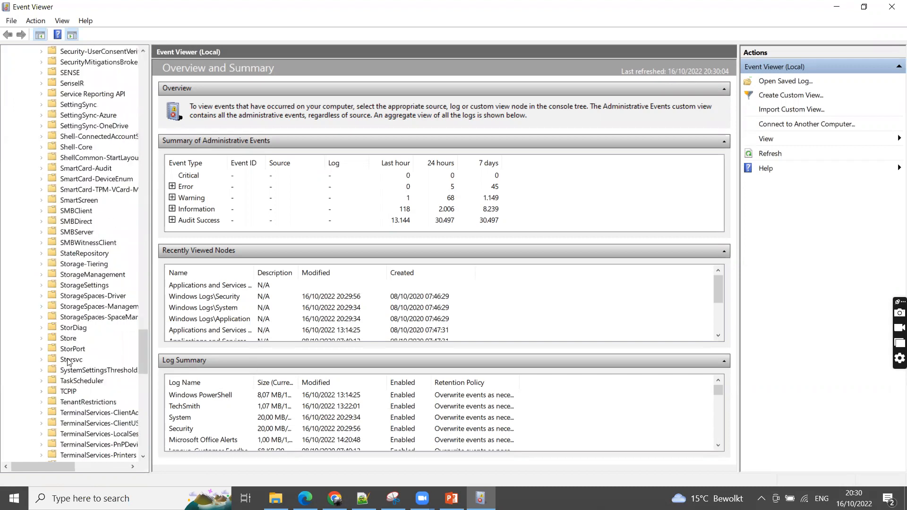
{"action": "scroll", "coordinate": [87, 406], "scroll_direction": "down", "scroll_amount": 7}
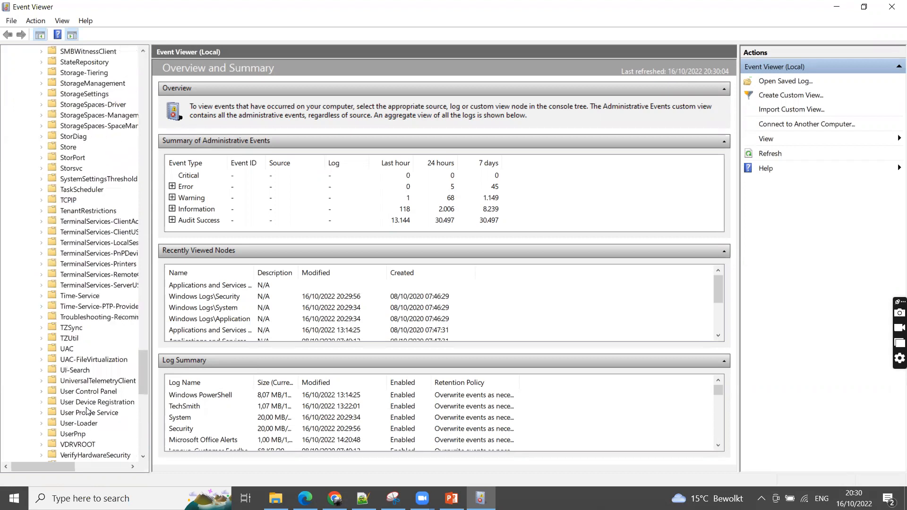
{"action": "scroll", "coordinate": [87, 407], "scroll_direction": "up", "scroll_amount": 5}
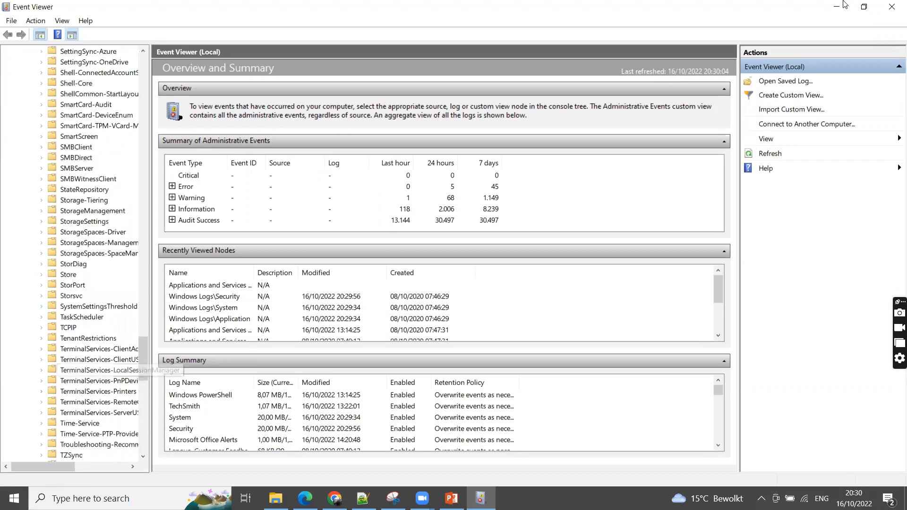
{"action": "left_click", "coordinate": [891, 6]}
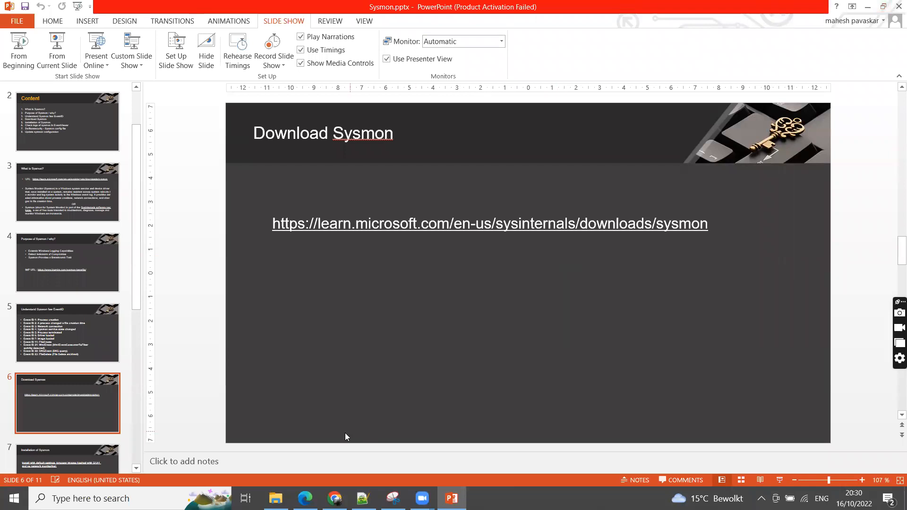
Switch to Microsoft Edge and search the web for "download sysmon" in a new tab
{"action": "key", "text": "alt+Tab"}
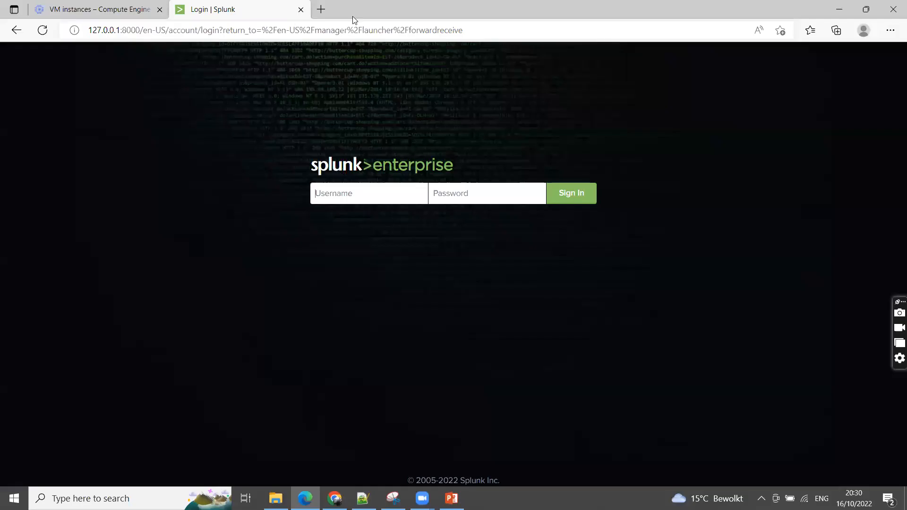
{"action": "left_click", "coordinate": [320, 10]}
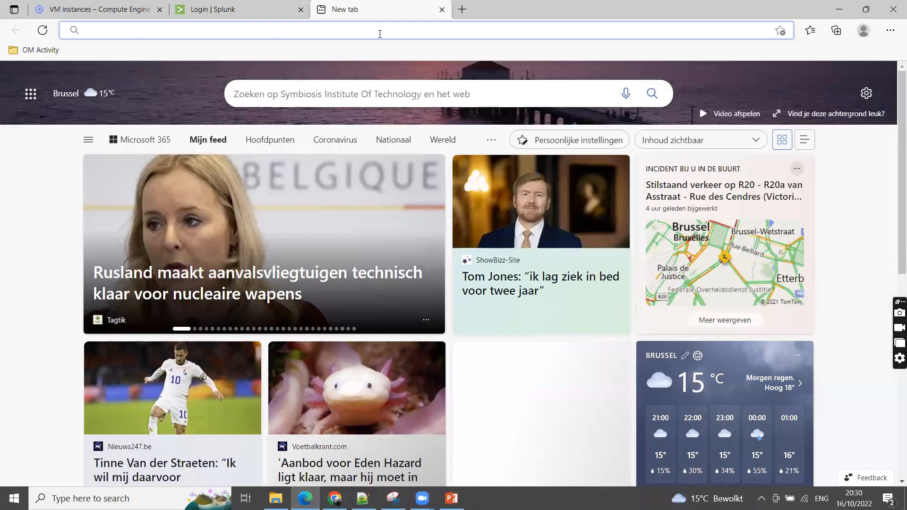
{"action": "type", "text": "download sysmon"}
{"action": "key", "text": "Return"}
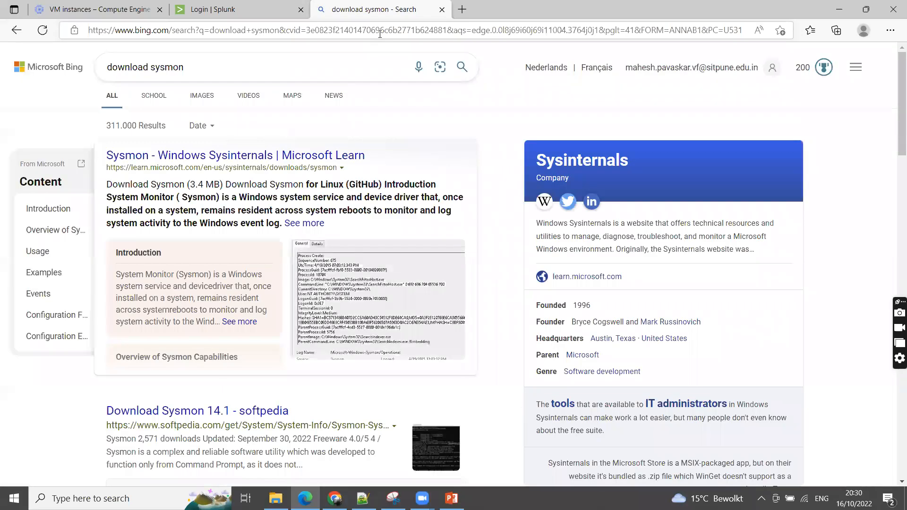
Download the Windows version of Sysmon from the Sysinternals page on Microsoft Learn, leaving the Softpedia result
{"action": "left_click", "coordinate": [199, 411]}
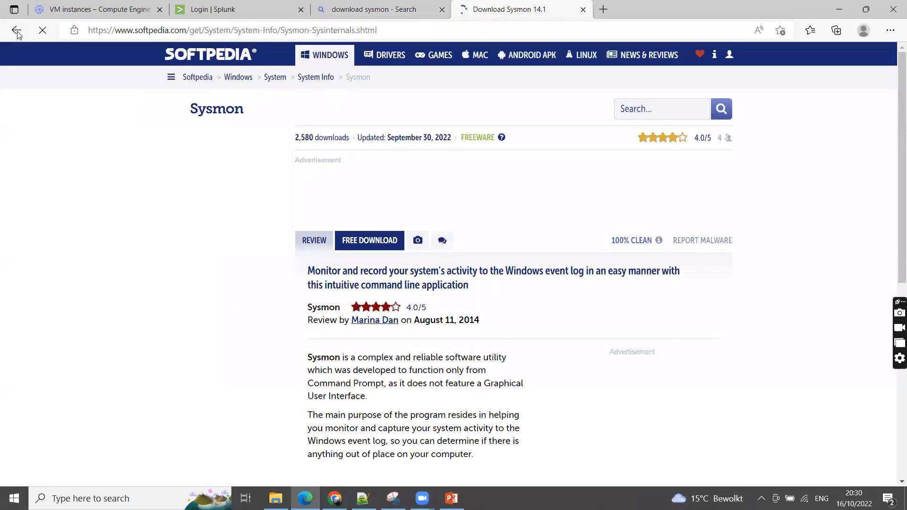
{"action": "left_click", "coordinate": [16, 31]}
{"action": "left_click", "coordinate": [201, 156]}
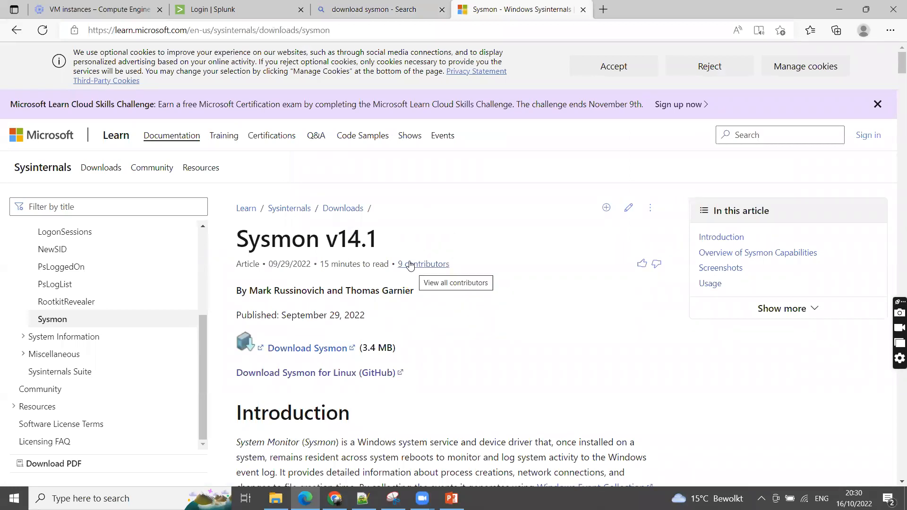
{"action": "scroll", "coordinate": [414, 271], "scroll_direction": "down", "scroll_amount": 3}
{"action": "left_click", "coordinate": [314, 215]}
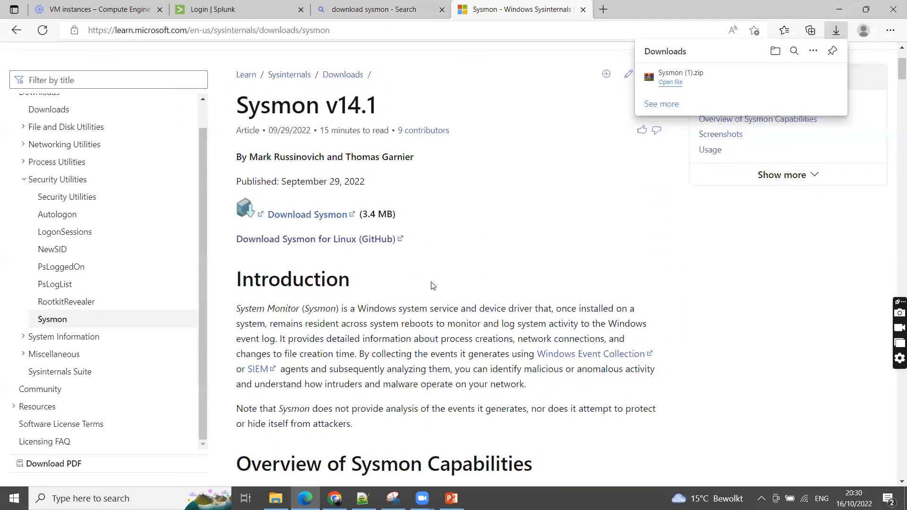
Read the Overview of Sysmon Capabilities section, highlighting the process creation logging and the supported hash types
{"action": "scroll", "coordinate": [432, 285], "scroll_direction": "down", "scroll_amount": 5}
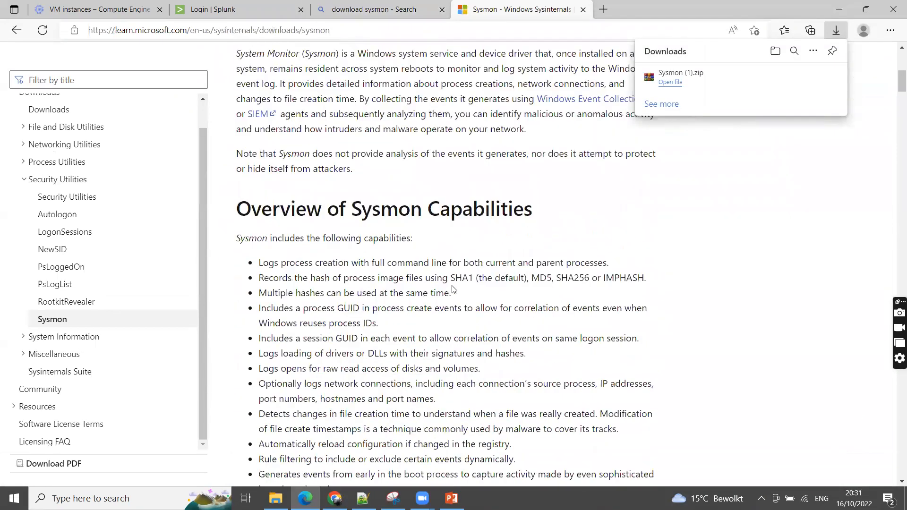
{"action": "scroll", "coordinate": [452, 289], "scroll_direction": "down", "scroll_amount": 2}
{"action": "left_click_drag", "start_coordinate": [237, 131], "coordinate": [532, 141]}
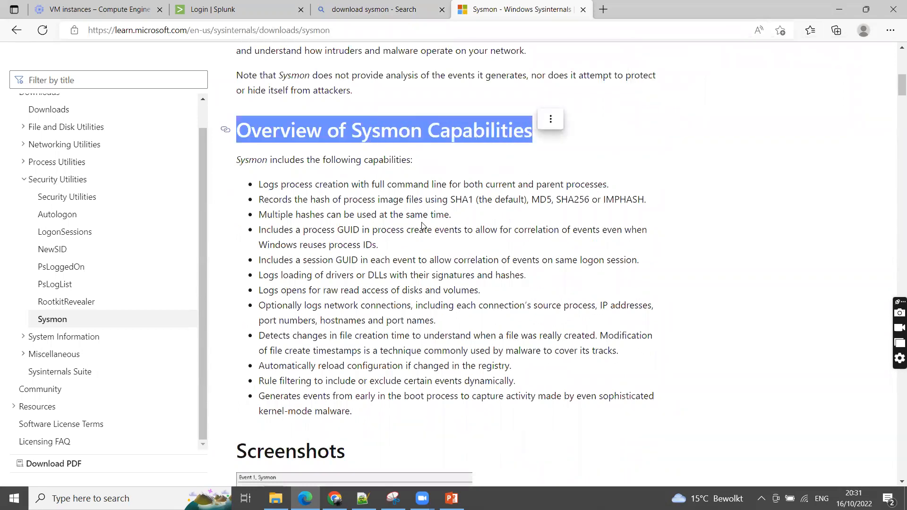
{"action": "left_click_drag", "start_coordinate": [260, 186], "coordinate": [523, 186]}
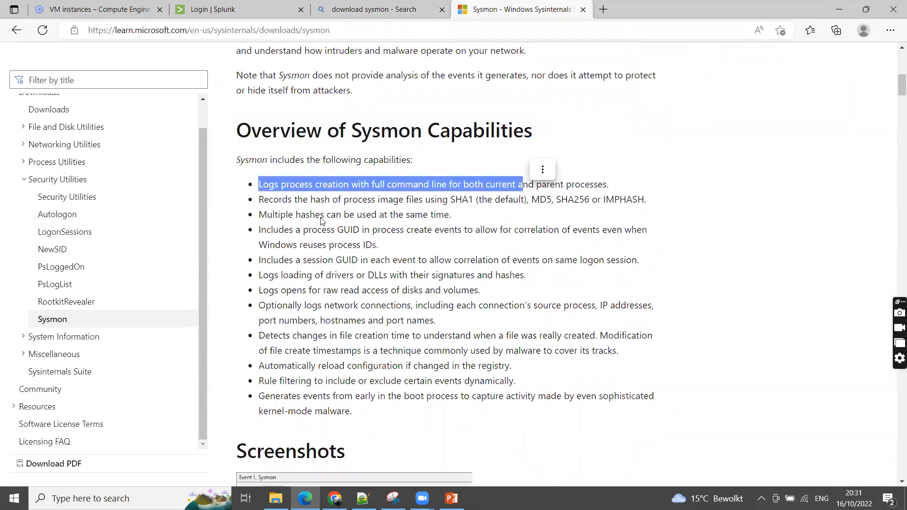
{"action": "left_click_drag", "start_coordinate": [451, 199], "coordinate": [585, 199]}
{"action": "left_click", "coordinate": [537, 211]}
{"action": "left_click_drag", "start_coordinate": [531, 199], "coordinate": [588, 198]}
{"action": "left_click", "coordinate": [587, 202]}
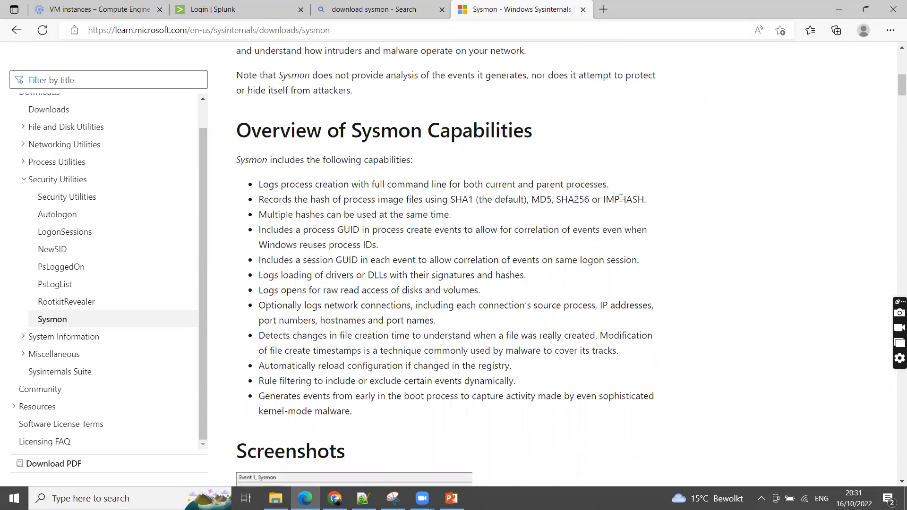
Examine the Sysmon screenshot, the usage parameters and the example commands for installing, uninstalling and reconfiguring
{"action": "scroll", "coordinate": [422, 255], "scroll_direction": "down", "scroll_amount": 1}
{"action": "scroll", "coordinate": [422, 255], "scroll_direction": "down", "scroll_amount": 3}
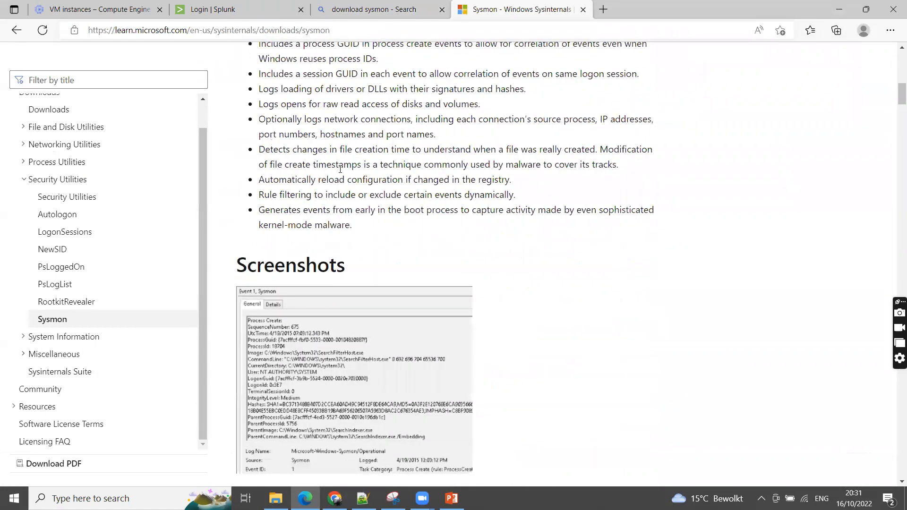
{"action": "scroll", "coordinate": [340, 170], "scroll_direction": "down", "scroll_amount": 5}
{"action": "scroll", "coordinate": [339, 169], "scroll_direction": "down", "scroll_amount": 9}
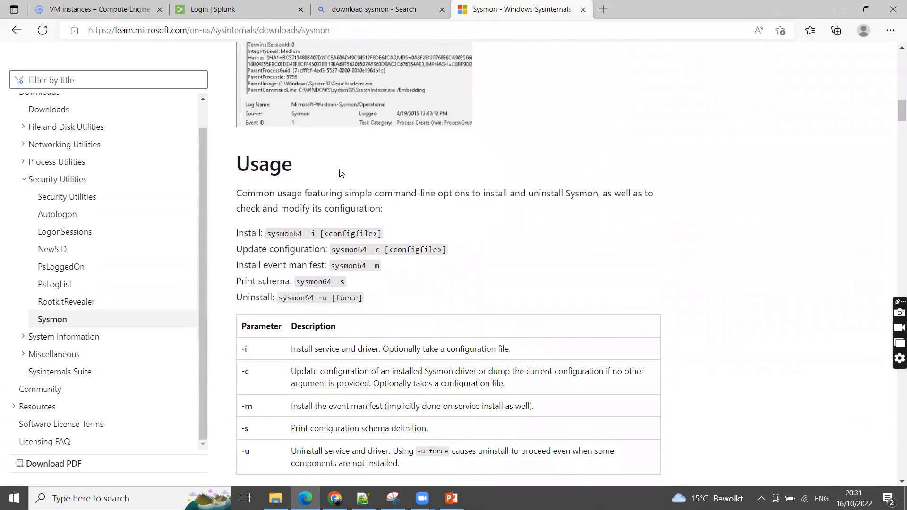
{"action": "scroll", "coordinate": [340, 169], "scroll_direction": "down", "scroll_amount": 10}
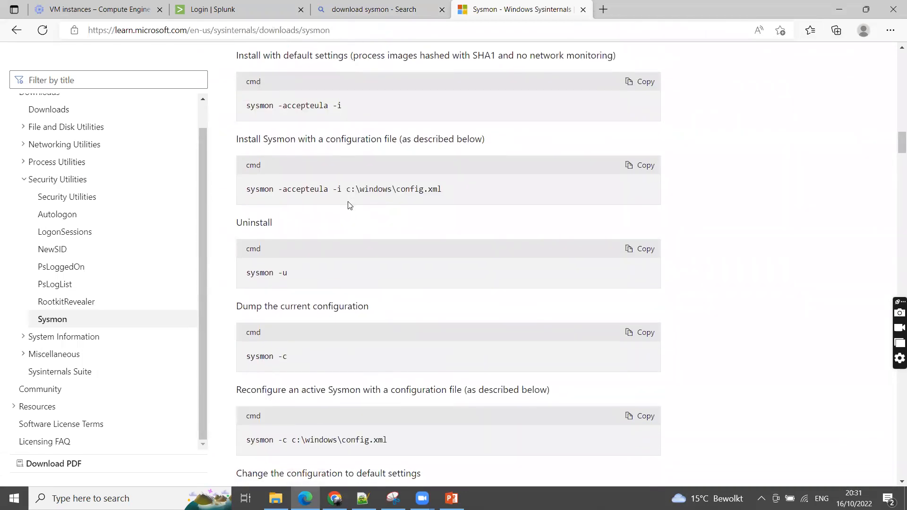
{"action": "scroll", "coordinate": [350, 205], "scroll_direction": "down", "scroll_amount": 10}
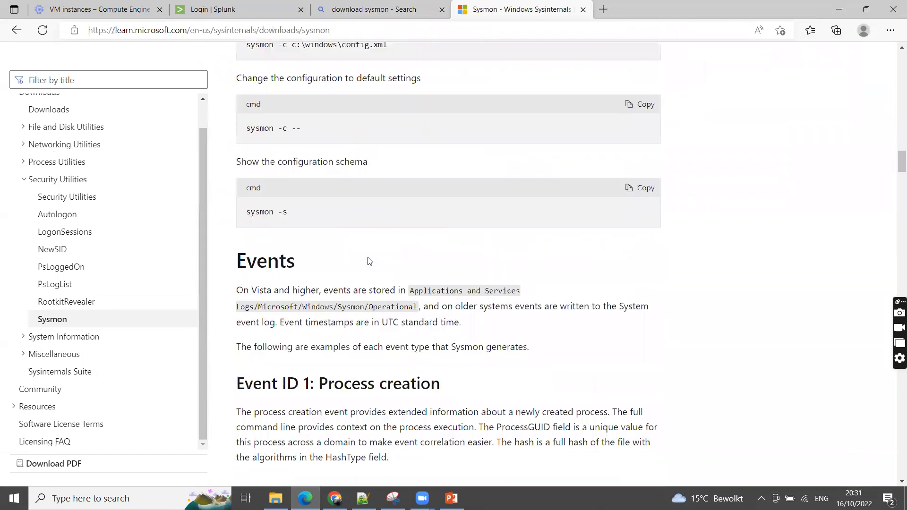
Read the Sysmon event ID descriptions in the Events section, highlighting the Event ID 1: Process creation heading
{"action": "scroll", "coordinate": [366, 259], "scroll_direction": "down", "scroll_amount": 3}
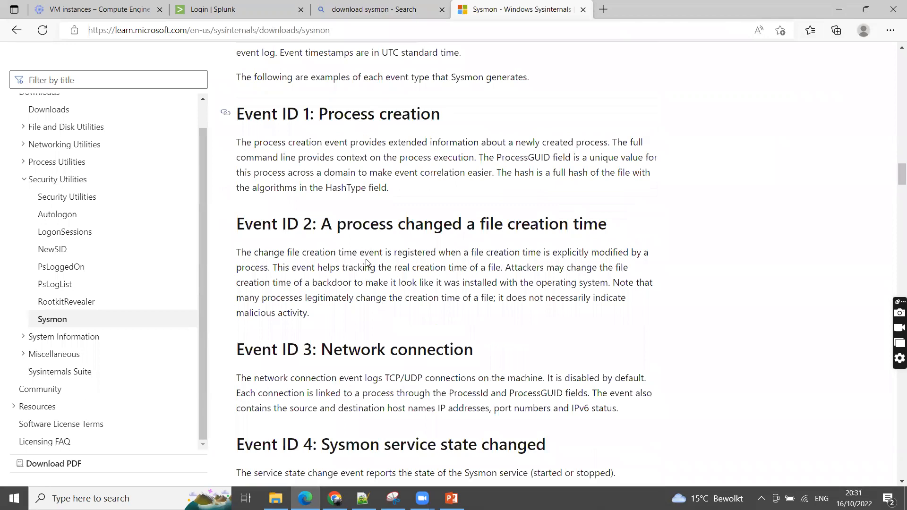
{"action": "scroll", "coordinate": [367, 260], "scroll_direction": "up", "scroll_amount": 3}
{"action": "left_click_drag", "start_coordinate": [234, 250], "coordinate": [463, 256]}
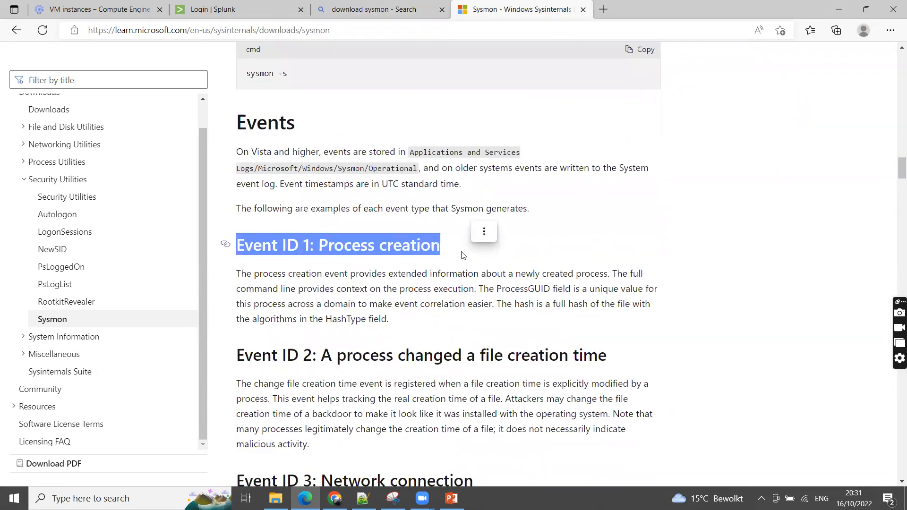
{"action": "scroll", "coordinate": [314, 280], "scroll_direction": "down", "scroll_amount": 1}
{"action": "left_click", "coordinate": [334, 203]}
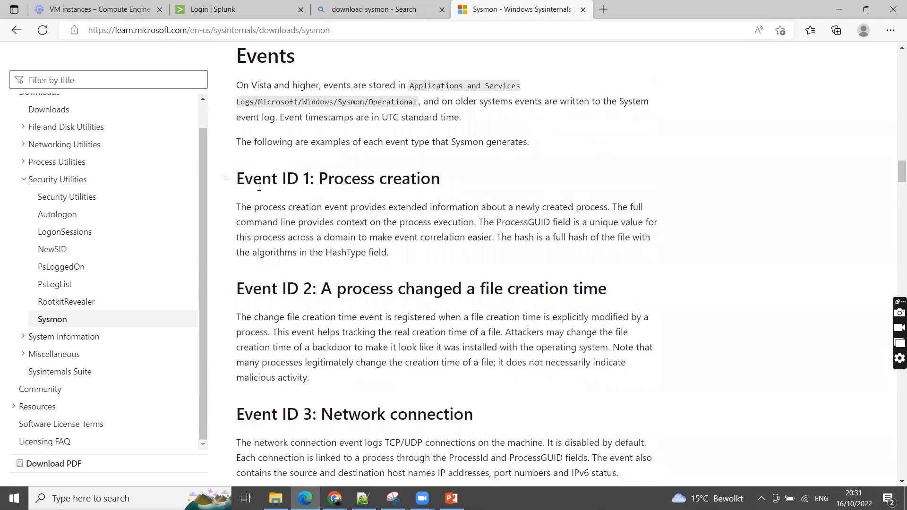
{"action": "left_click_drag", "start_coordinate": [238, 178], "coordinate": [367, 180]}
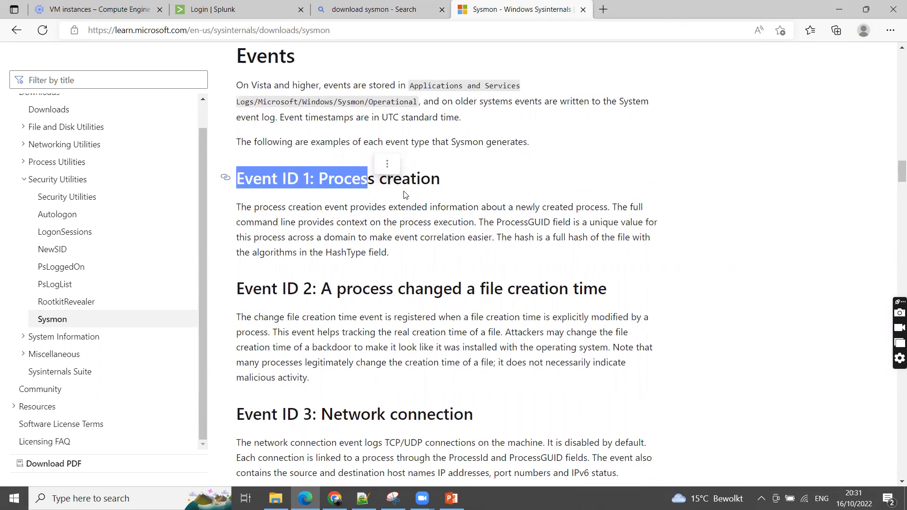
{"action": "scroll", "coordinate": [425, 250], "scroll_direction": "down", "scroll_amount": 2}
{"action": "scroll", "coordinate": [425, 251], "scroll_direction": "down", "scroll_amount": 12}
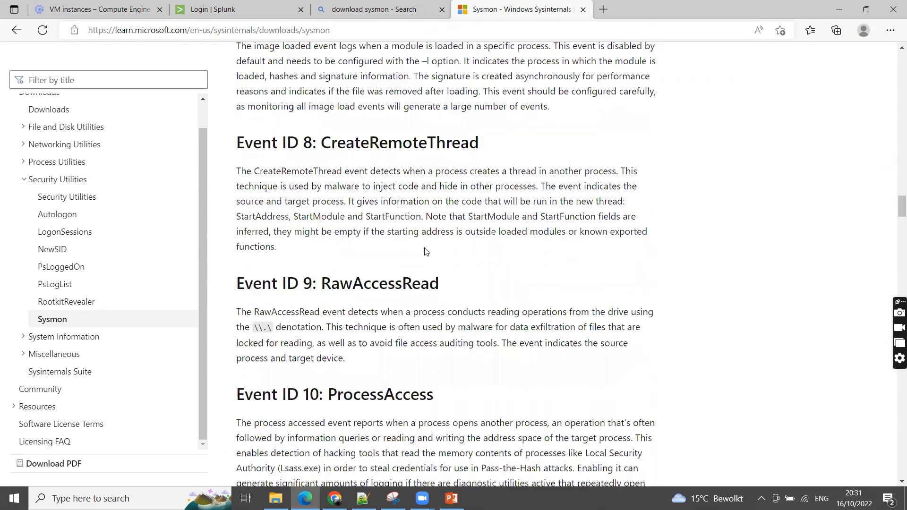
Examine the sample XML configuration file and the event filtering tags, and return to the capabilities overview
{"action": "scroll", "coordinate": [425, 252], "scroll_direction": "down", "scroll_amount": 12}
{"action": "scroll", "coordinate": [425, 252], "scroll_direction": "down", "scroll_amount": 20}
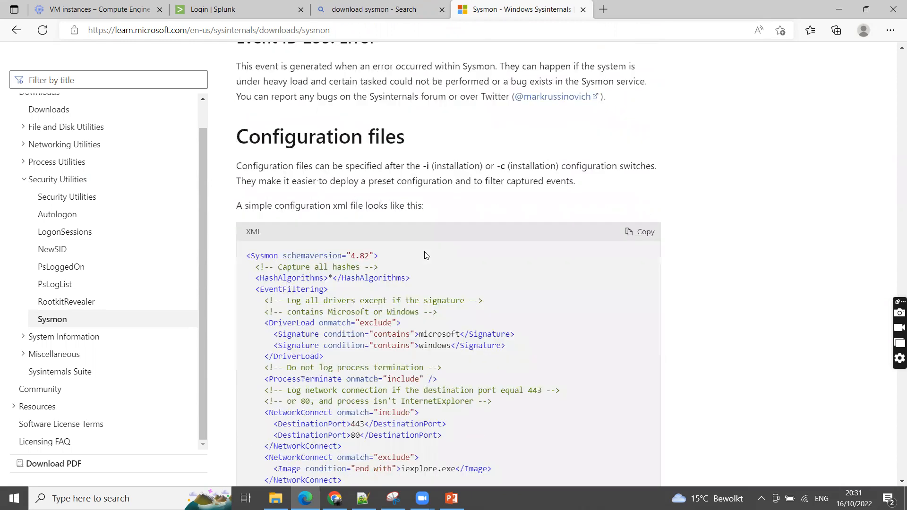
{"action": "scroll", "coordinate": [426, 256], "scroll_direction": "down", "scroll_amount": 20}
{"action": "scroll", "coordinate": [425, 252], "scroll_direction": "down", "scroll_amount": 15}
{"action": "scroll", "coordinate": [423, 459], "scroll_direction": "up", "scroll_amount": 7}
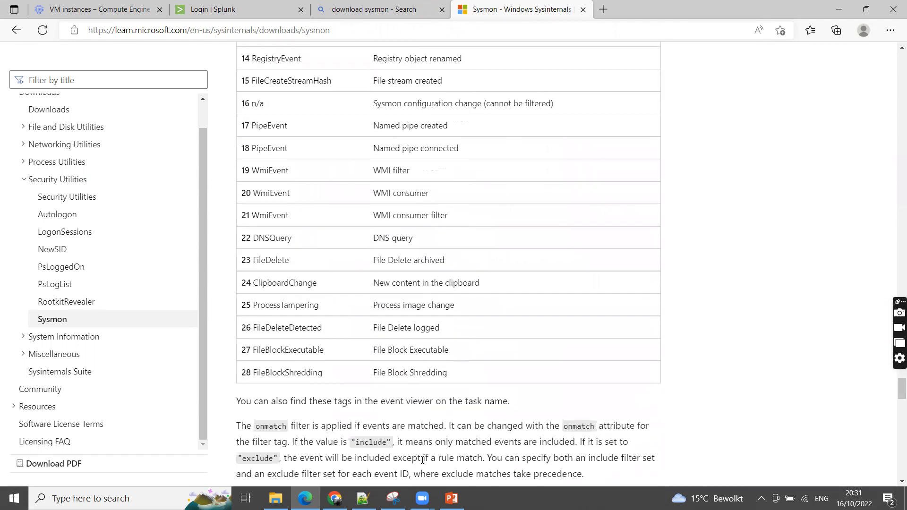
{"action": "scroll", "coordinate": [444, 310], "scroll_direction": "up", "scroll_amount": 20}
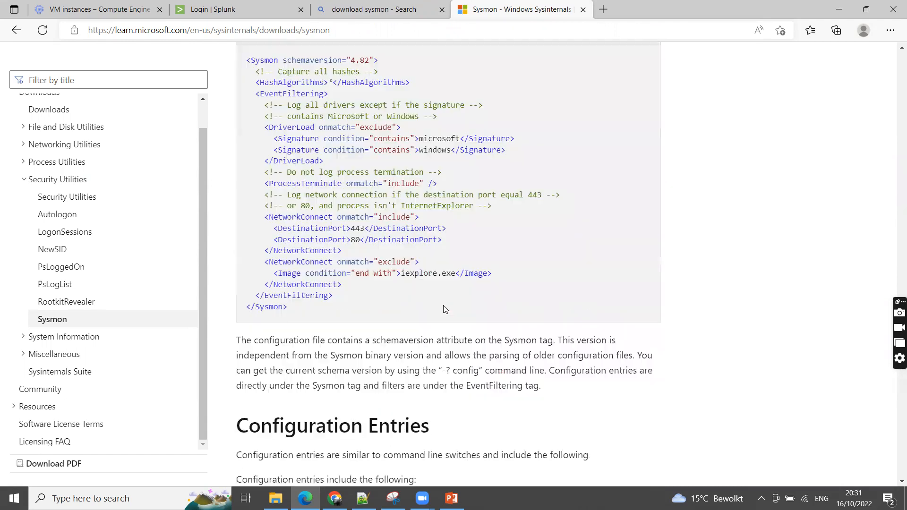
{"action": "scroll", "coordinate": [445, 310], "scroll_direction": "down", "scroll_amount": 20}
{"action": "scroll", "coordinate": [443, 298], "scroll_direction": "up", "scroll_amount": 20}
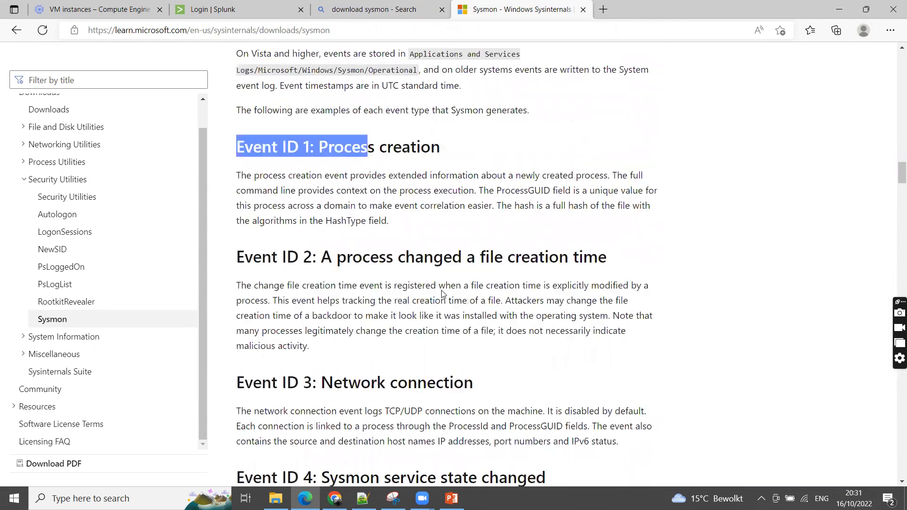
{"action": "scroll", "coordinate": [443, 294], "scroll_direction": "up", "scroll_amount": 20}
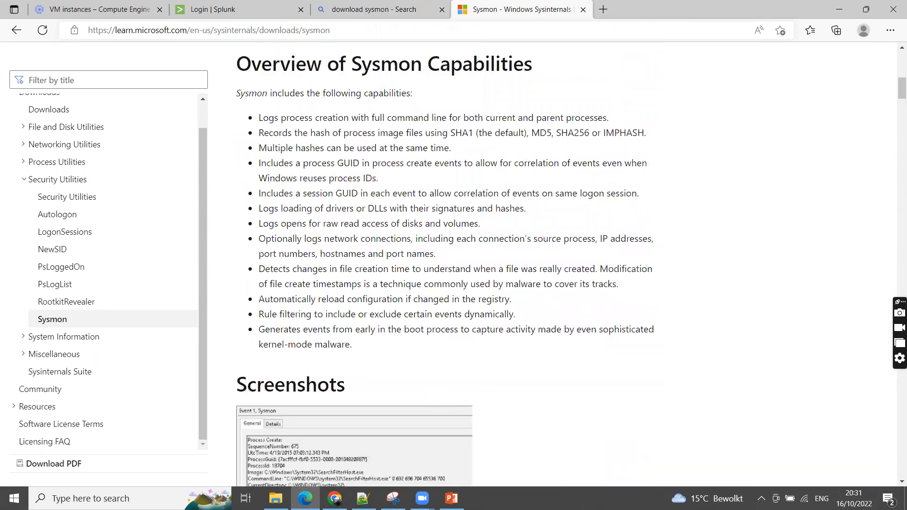
Switch to the Sysmon.pptx presentation in PowerPoint and show the Installation of Sysmon slide
{"action": "key", "text": "alt+Tab"}
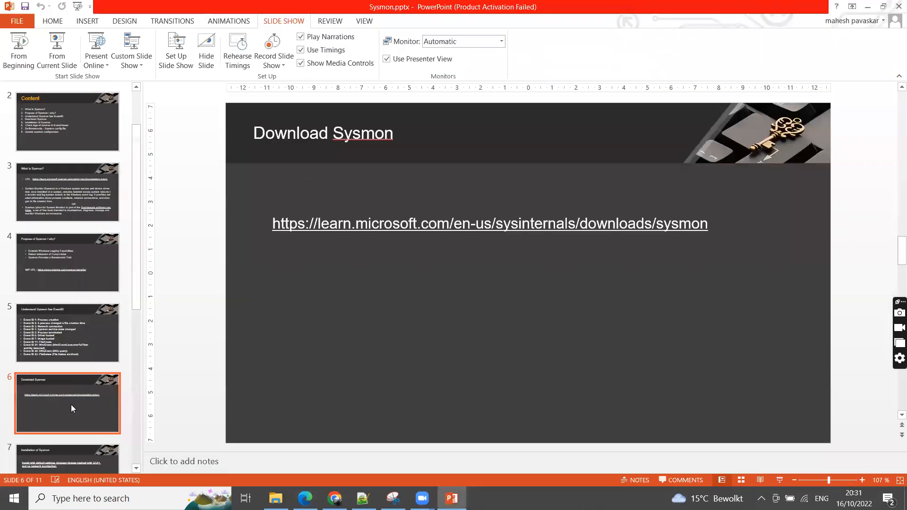
{"action": "key", "text": "Down"}
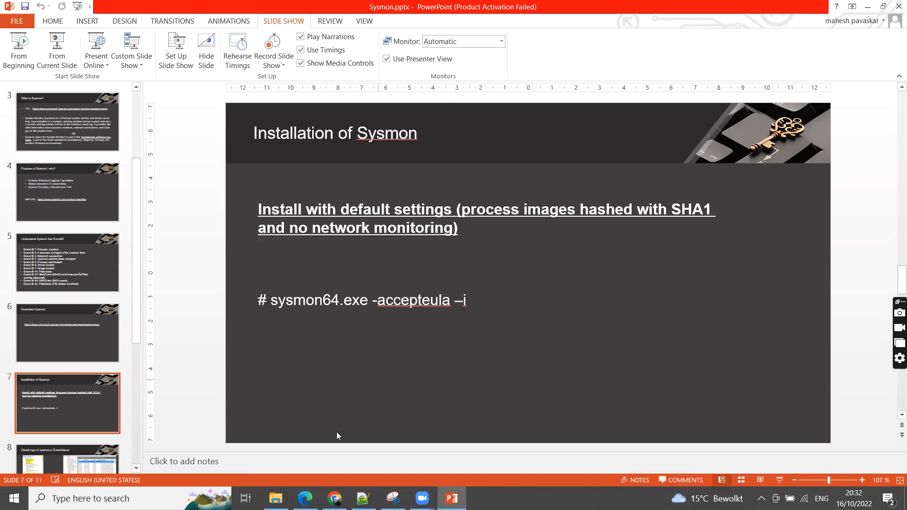
Open Command Prompt as administrator and change to the root directory of the C: drive
{"action": "key", "text": "super+s"}
{"action": "type", "text": "com"}
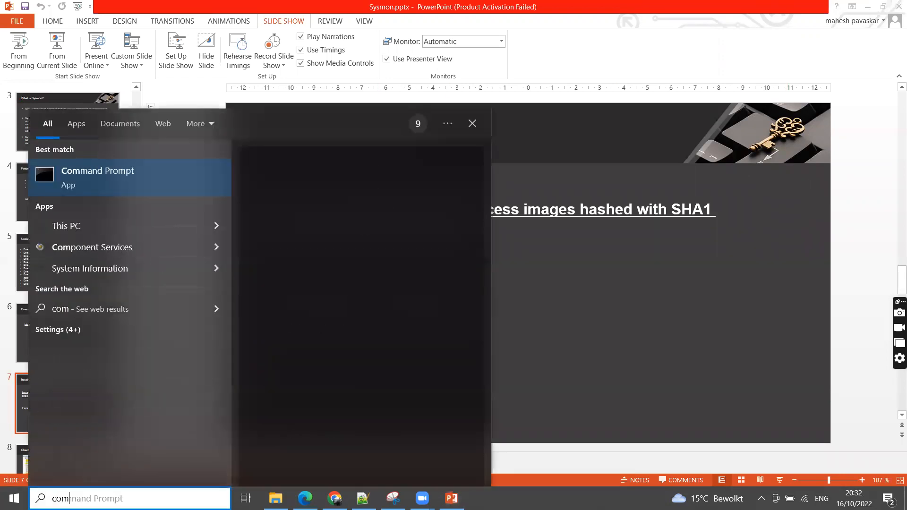
{"action": "right_click", "coordinate": [142, 186]}
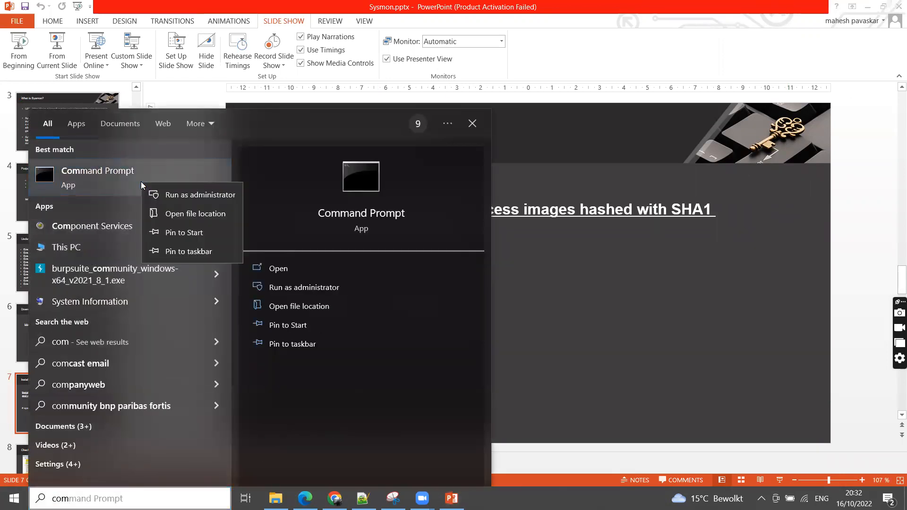
{"action": "left_click", "coordinate": [184, 191]}
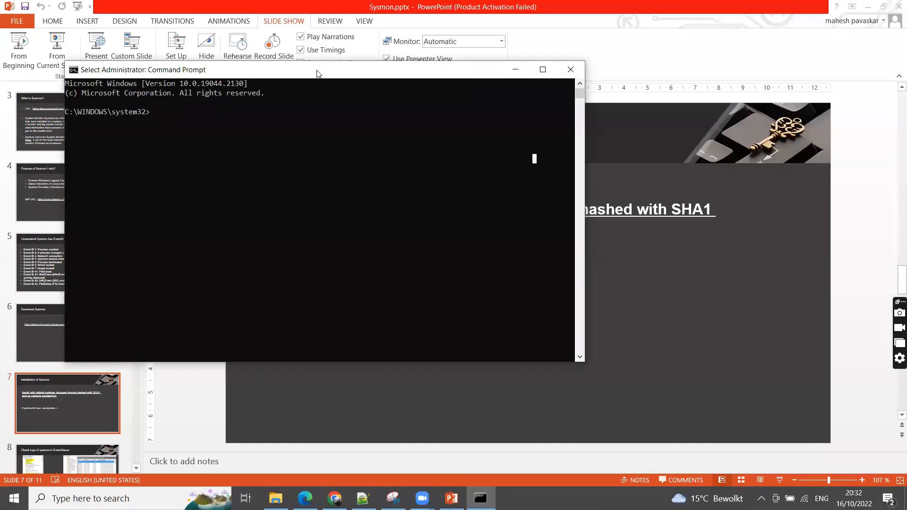
{"action": "left_click_drag", "start_coordinate": [317, 71], "coordinate": [523, 138]}
{"action": "left_click", "coordinate": [465, 225]}
{"action": "type", "text": "cd \\"}
{"action": "key", "text": "Return"}
Change the working directory to Users\Laptop\Downloads
{"action": "type", "text": "cd"}
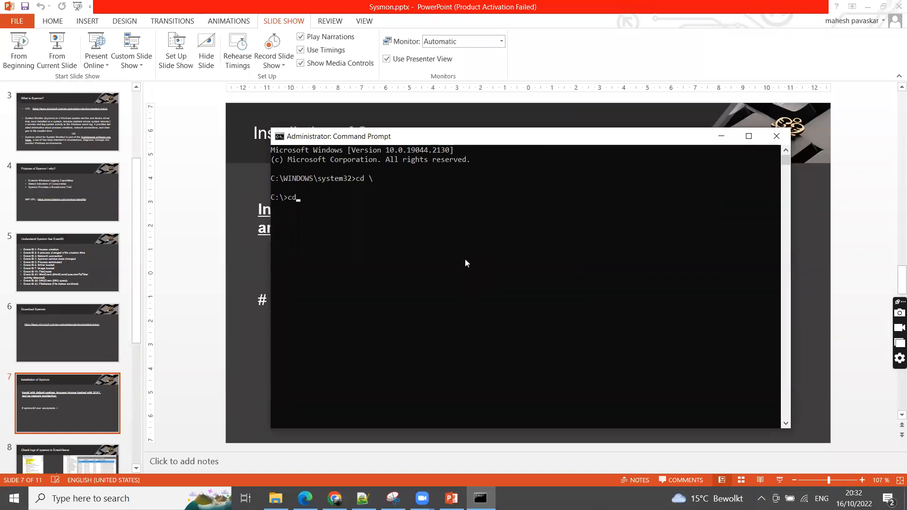
{"action": "type", "text": " Users\\Laptop\\Do"}
{"action": "key", "text": "Tab"}
{"action": "key", "text": "Tab"}
{"action": "type", "text": "\\"}
{"action": "key", "text": "Tab"}
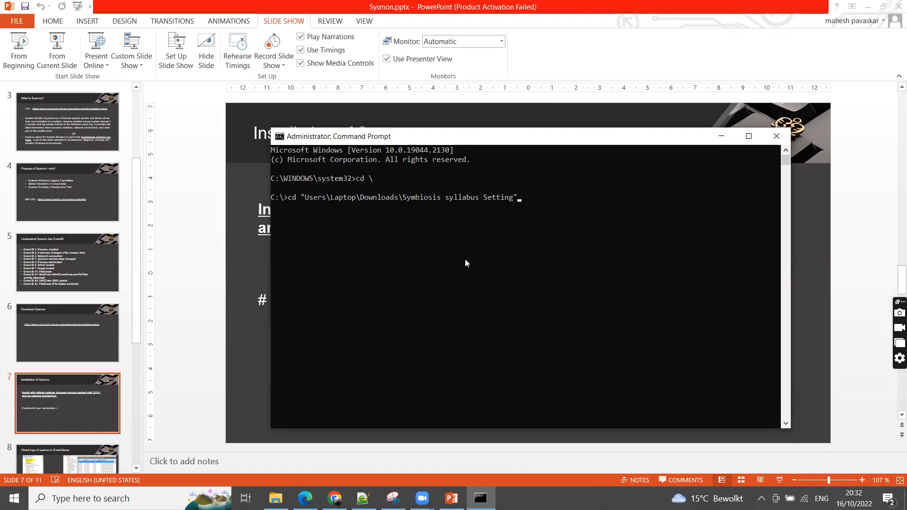
{"action": "key", "text": "BackSpace"}
{"action": "key", "text": "BackSpace"}
{"action": "key", "text": "BackSpace"}
{"action": "key", "text": "BackSpace"}
{"action": "key", "text": "BackSpace"}
{"action": "key", "text": "BackSpace"}
{"action": "key", "text": "BackSpace"}
{"action": "key", "text": "BackSpace"}
{"action": "key", "text": "BackSpace"}
{"action": "key", "text": "BackSpace"}
{"action": "key", "text": "BackSpace"}
{"action": "key", "text": "BackSpace"}
{"action": "key", "text": "BackSpace"}
{"action": "key", "text": "BackSpace"}
{"action": "key", "text": "BackSpace"}
{"action": "key", "text": "BackSpace"}
{"action": "key", "text": "BackSpace"}
{"action": "key", "text": "BackSpace"}
{"action": "key", "text": "BackSpace"}
{"action": "key", "text": "BackSpace"}
{"action": "key", "text": "Tab"}
{"action": "key", "text": "BackSpace"}
{"action": "key", "text": "BackSpace"}
{"action": "key", "text": "BackSpace"}
{"action": "key", "text": "BackSpace"}
{"action": "key", "text": "BackSpace"}
{"action": "key", "text": "BackSpace"}
{"action": "key", "text": "BackSpace"}
{"action": "key", "text": "BackSpace"}
{"action": "key", "text": "BackSpace"}
{"action": "key", "text": "BackSpace"}
{"action": "key", "text": "BackSpace"}
{"action": "key", "text": "BackSpace"}
{"action": "key", "text": "BackSpace"}
{"action": "key", "text": "BackSpace"}
{"action": "key", "text": "BackSpace"}
{"action": "key", "text": "BackSpace"}
{"action": "key", "text": "BackSpace"}
{"action": "key", "text": "BackSpace"}
{"action": "key", "text": "BackSpace"}
{"action": "key", "text": "BackSpace"}
{"action": "key", "text": "Return"}
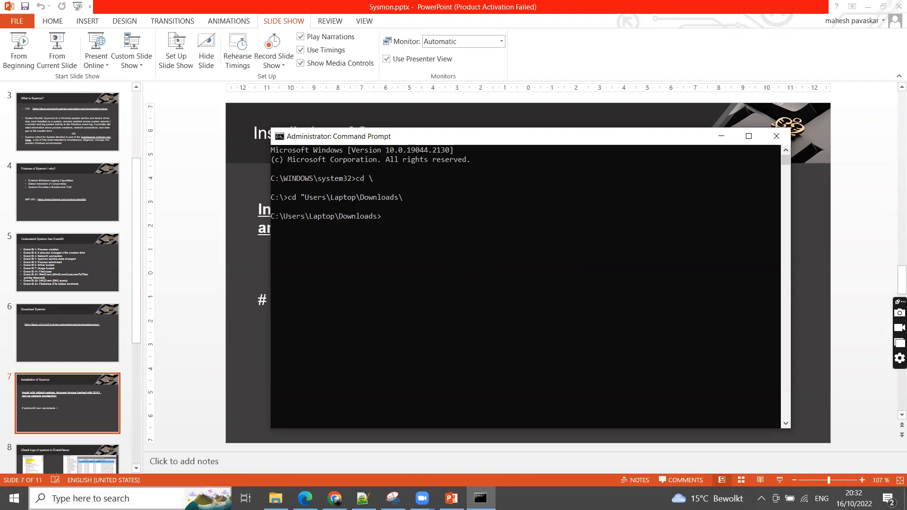
In File Explorer, extract Sysmon (1).zip from Downloads into its own Sysmon (1) folder and open that folder
{"action": "left_click", "coordinate": [276, 498]}
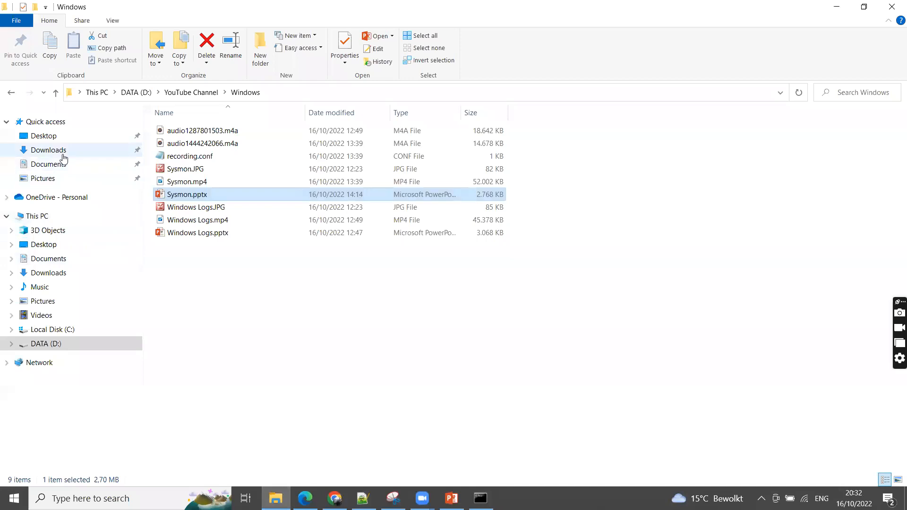
{"action": "left_click", "coordinate": [64, 151]}
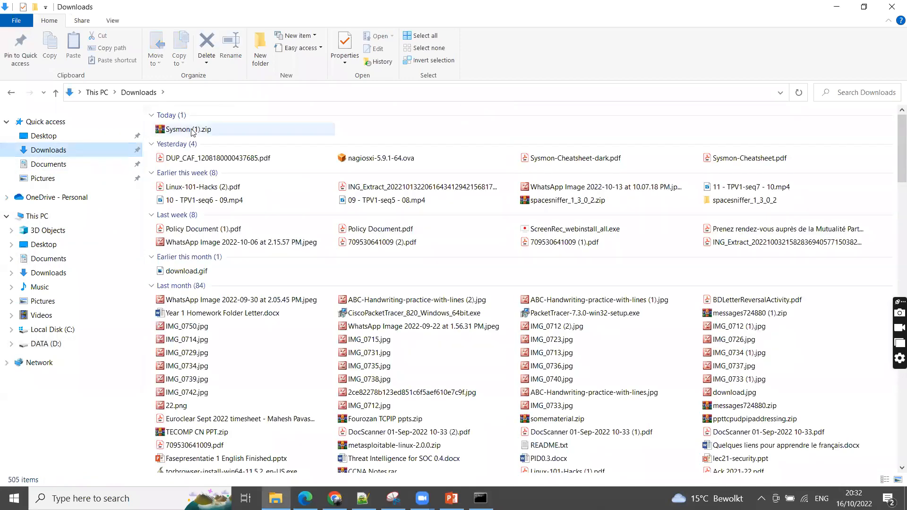
{"action": "right_click", "coordinate": [192, 129]}
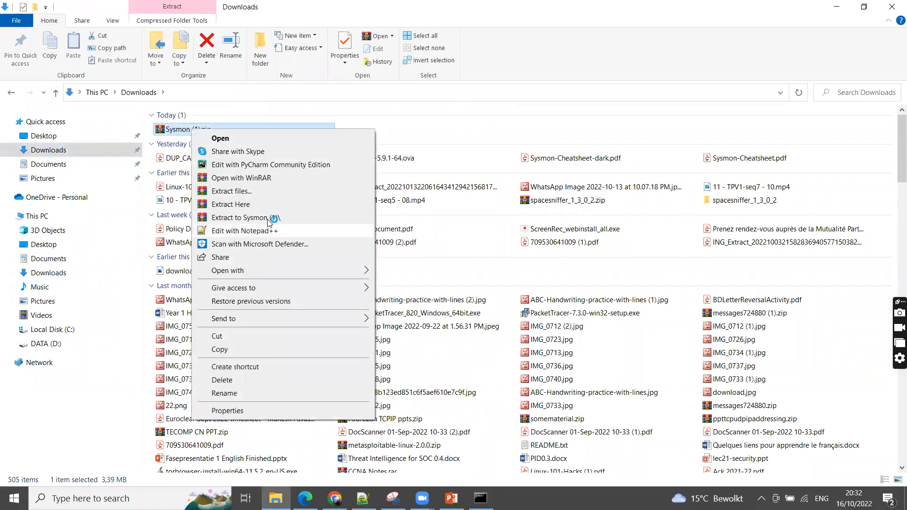
{"action": "left_click", "coordinate": [273, 218]}
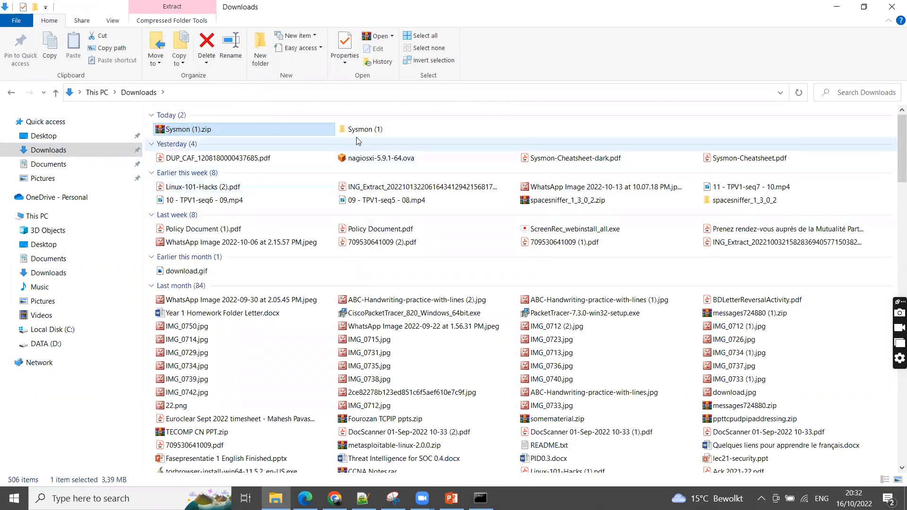
{"action": "double_click", "coordinate": [364, 129]}
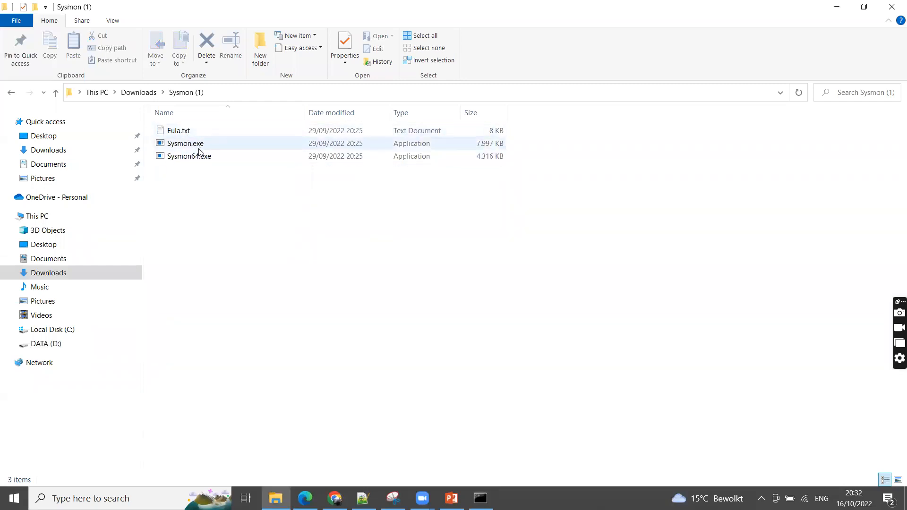
{"action": "mouse_move", "coordinate": [201, 144]}
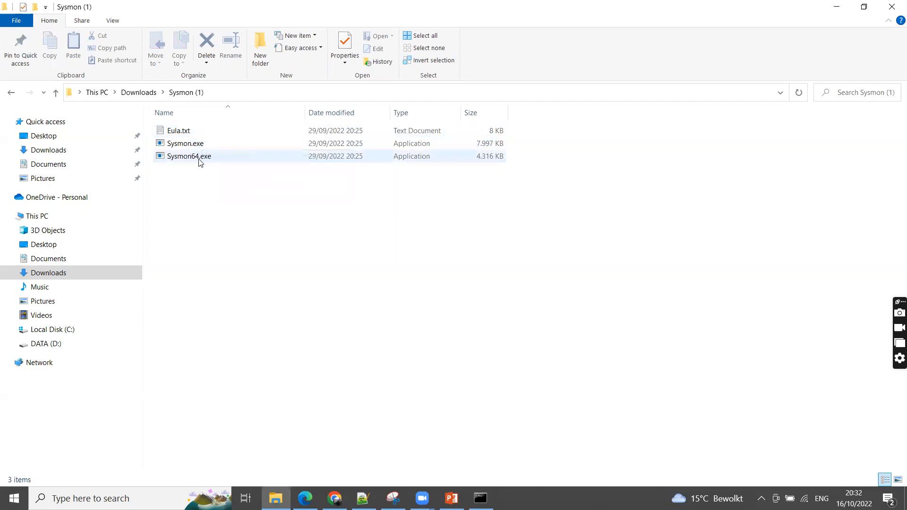
Return to the administrator Command Prompt and change into the "Sysmon (1)" folder
{"action": "left_click", "coordinate": [481, 498]}
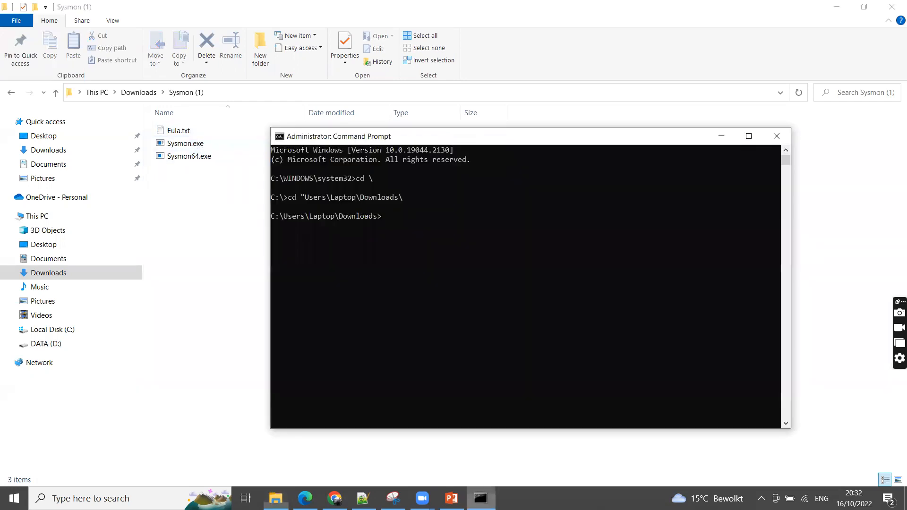
{"action": "left_click", "coordinate": [417, 292]}
{"action": "type", "text": "cd Sy"}
{"action": "key", "text": "Tab"}
{"action": "key", "text": "Tab"}
{"action": "key", "text": "Return"}
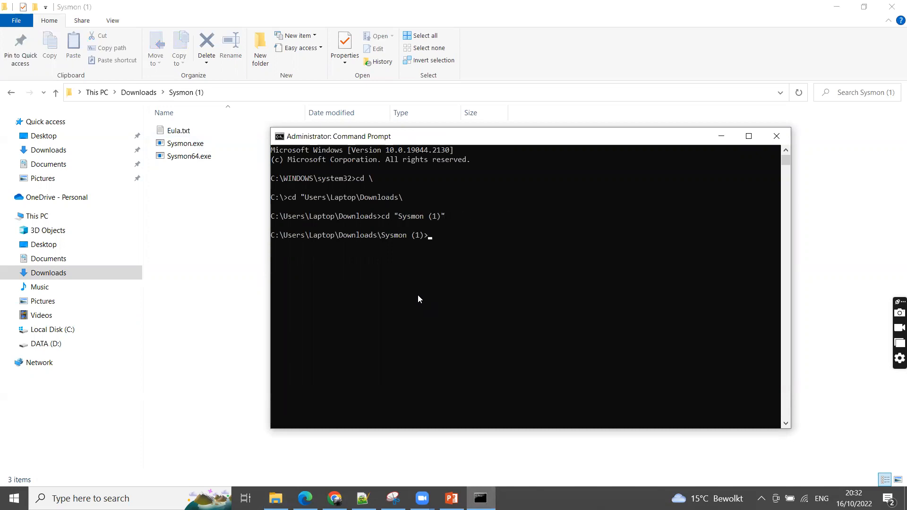
Install Sysmon with default settings by running Sysmon64.exe -accepteula -i
{"action": "type", "text": "Sy"}
{"action": "key", "text": "Tab"}
{"action": "key", "text": "Tab"}
{"action": "type", "text": "-accept"}
{"action": "type", "text": "uula -i"}
{"action": "key", "text": "Return"}
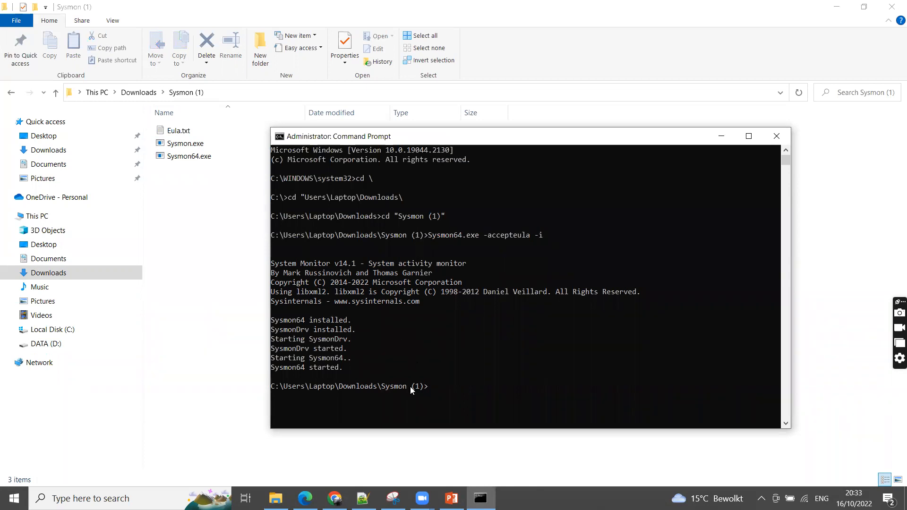
Open Event Viewer and expand Applications and Services Logs down to the Windows folder under Microsoft
{"action": "key", "text": "super"}
{"action": "type", "text": "eve"}
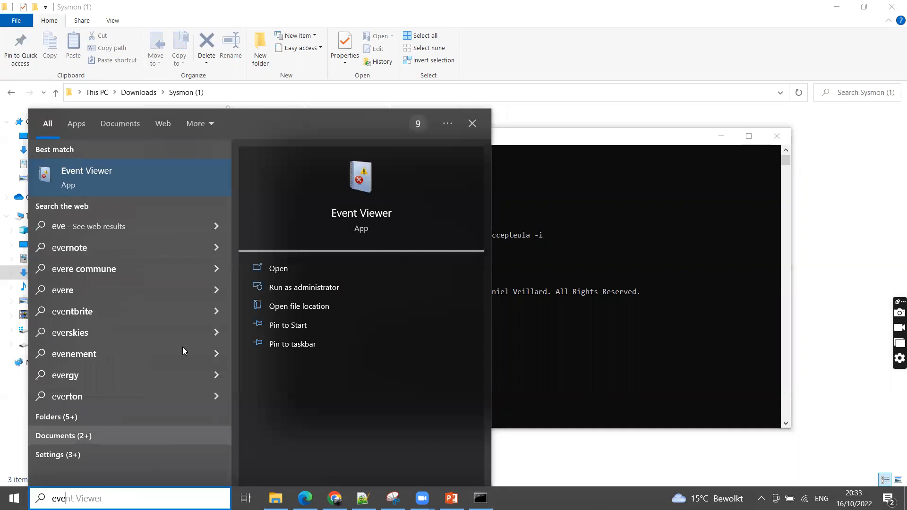
{"action": "left_click", "coordinate": [141, 183]}
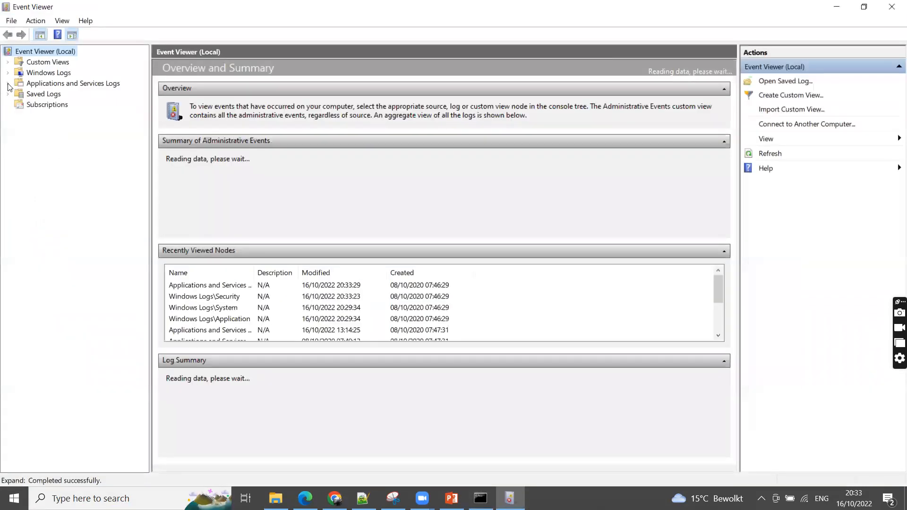
{"action": "left_click", "coordinate": [64, 87]}
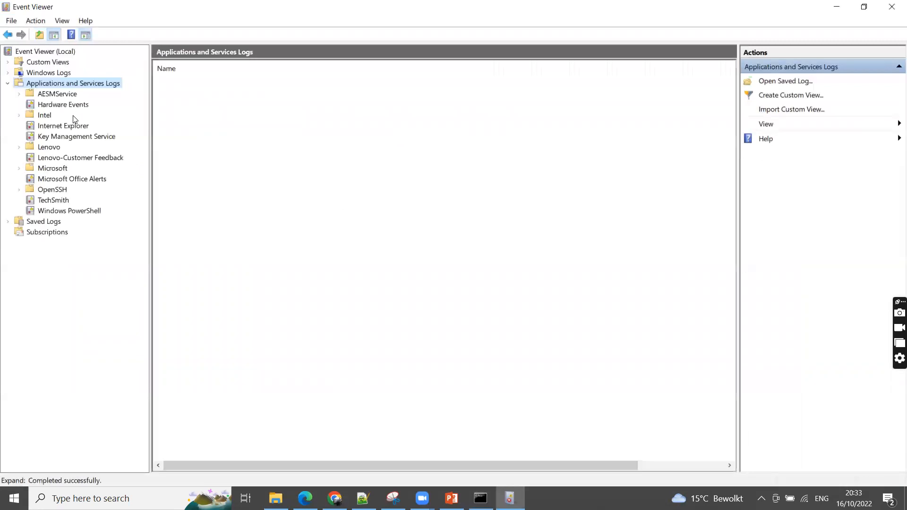
{"action": "left_click", "coordinate": [19, 168]}
{"action": "left_click", "coordinate": [30, 213]}
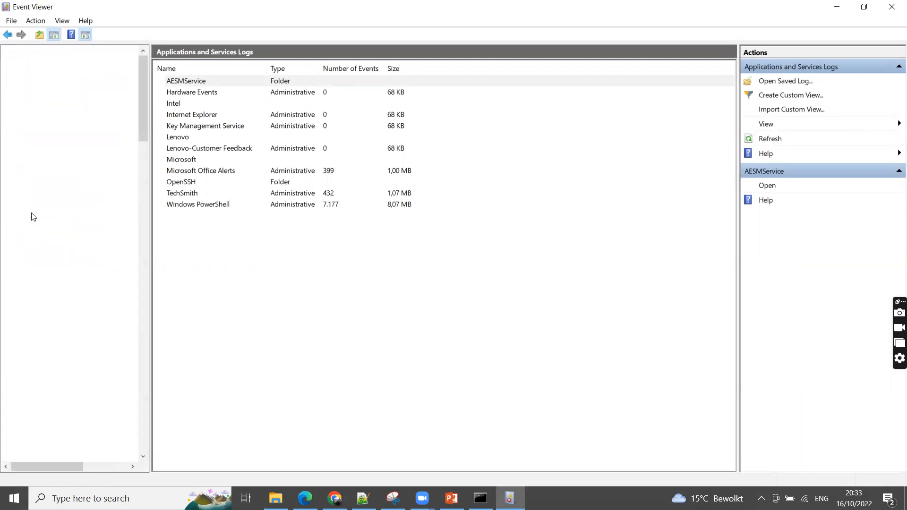
Find the Sysmon folder among the Windows logs, expand it and display its Operational log
{"action": "scroll", "coordinate": [94, 340], "scroll_direction": "down", "scroll_amount": 8}
{"action": "scroll", "coordinate": [94, 339], "scroll_direction": "down", "scroll_amount": 20}
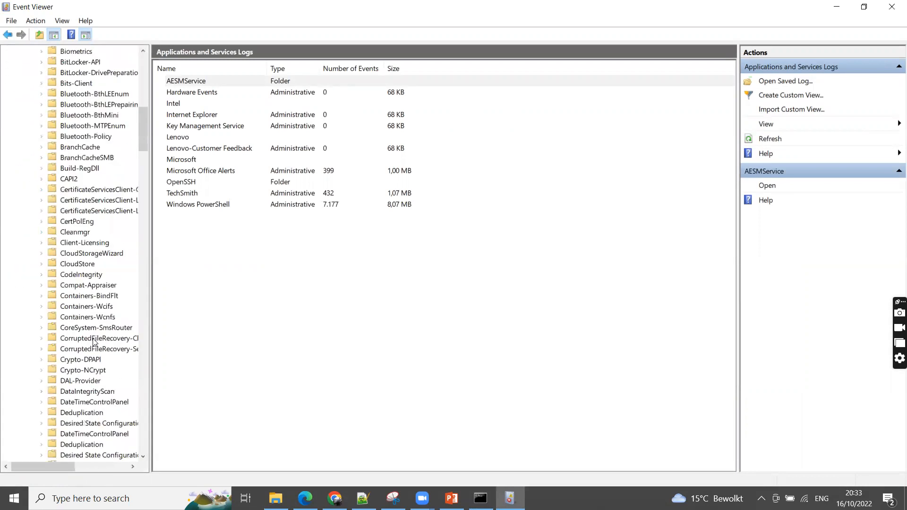
{"action": "scroll", "coordinate": [95, 342], "scroll_direction": "down", "scroll_amount": 15}
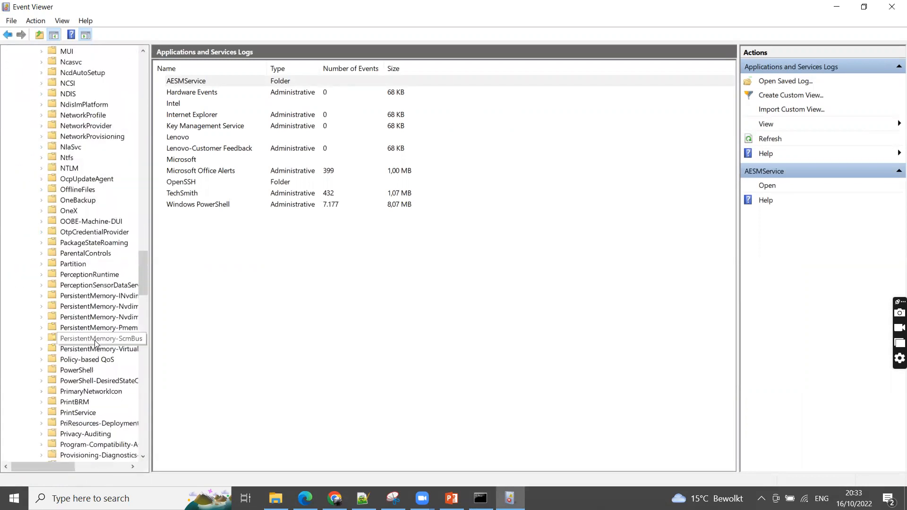
{"action": "scroll", "coordinate": [95, 343], "scroll_direction": "down", "scroll_amount": 10}
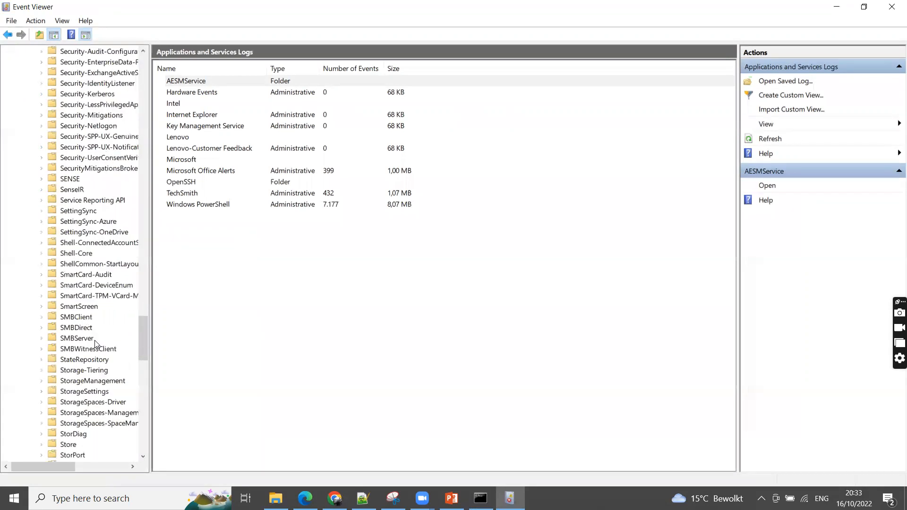
{"action": "scroll", "coordinate": [95, 343], "scroll_direction": "down", "scroll_amount": 1}
{"action": "left_click", "coordinate": [41, 445]}
{"action": "scroll", "coordinate": [82, 394], "scroll_direction": "down", "scroll_amount": 4}
{"action": "scroll", "coordinate": [81, 393], "scroll_direction": "down", "scroll_amount": 4}
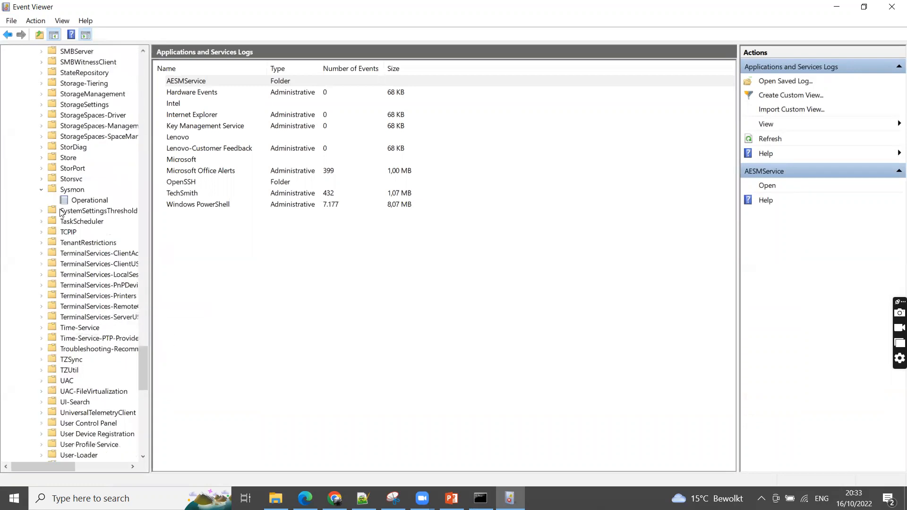
{"action": "left_click", "coordinate": [85, 200]}
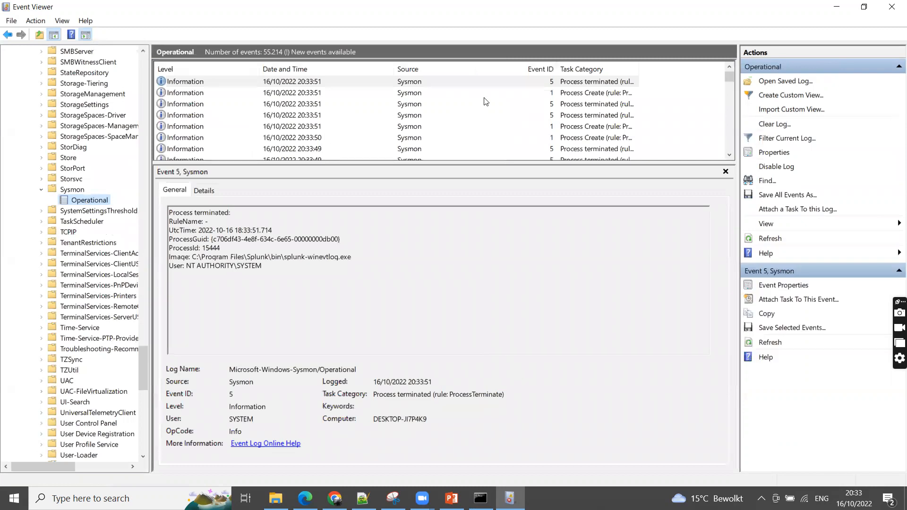
Examine the details of the first Event ID 1 Process Create entry, highlighting the image path and the splunk-winevtlog file name
{"action": "left_click", "coordinate": [594, 93]}
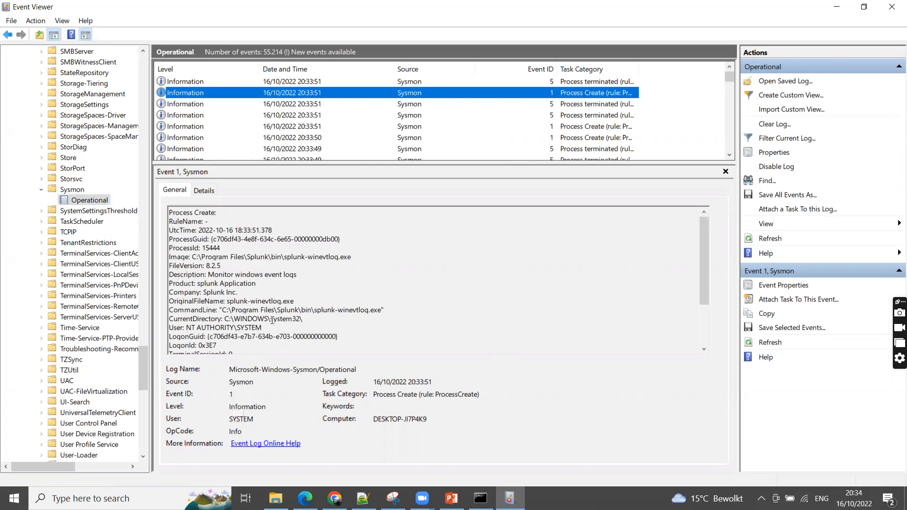
{"action": "scroll", "coordinate": [289, 310], "scroll_direction": "down", "scroll_amount": 1}
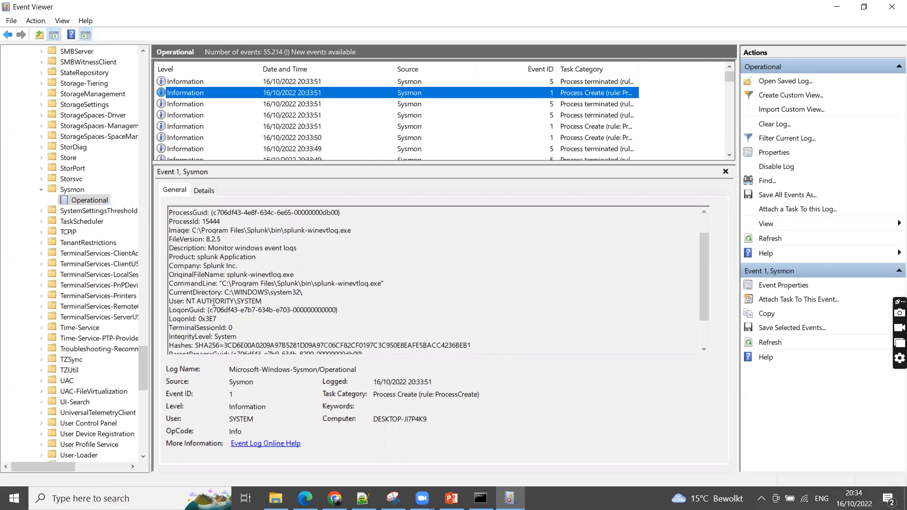
{"action": "scroll", "coordinate": [215, 299], "scroll_direction": "up", "scroll_amount": 1}
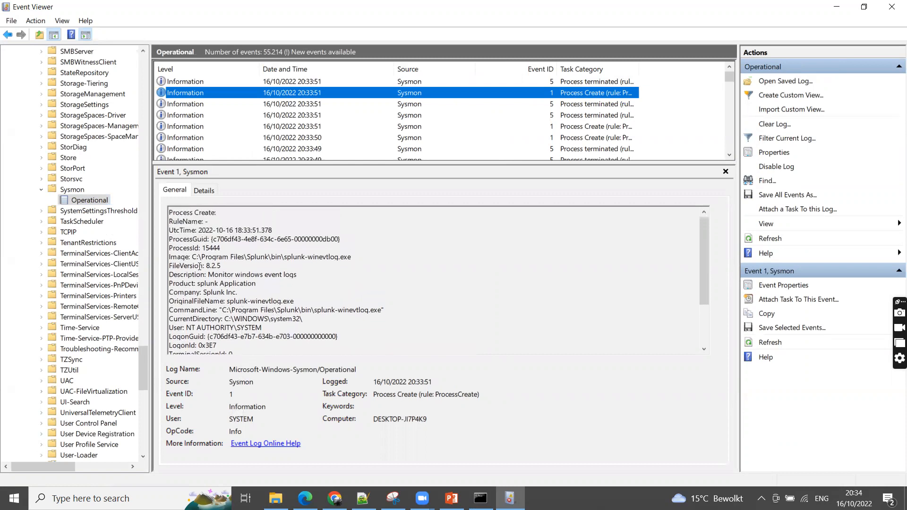
{"action": "left_click_drag", "start_coordinate": [191, 257], "coordinate": [362, 255]}
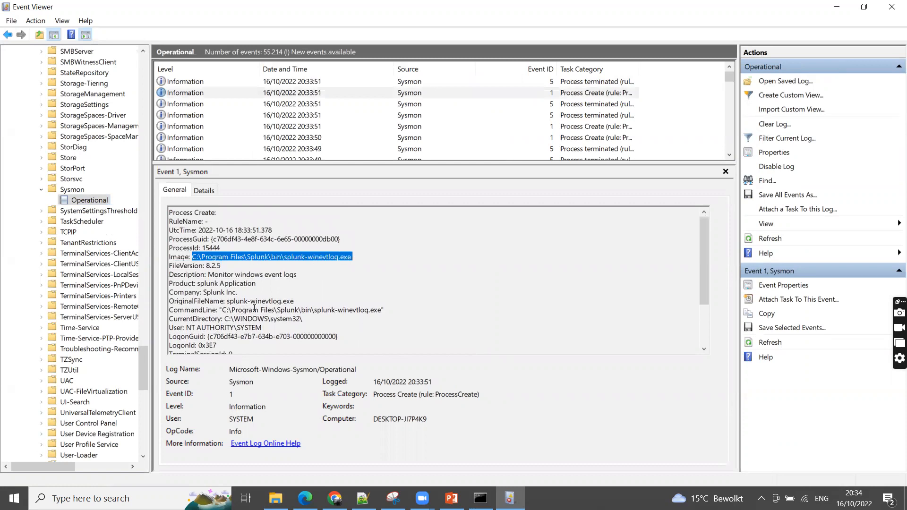
{"action": "left_click", "coordinate": [293, 260]}
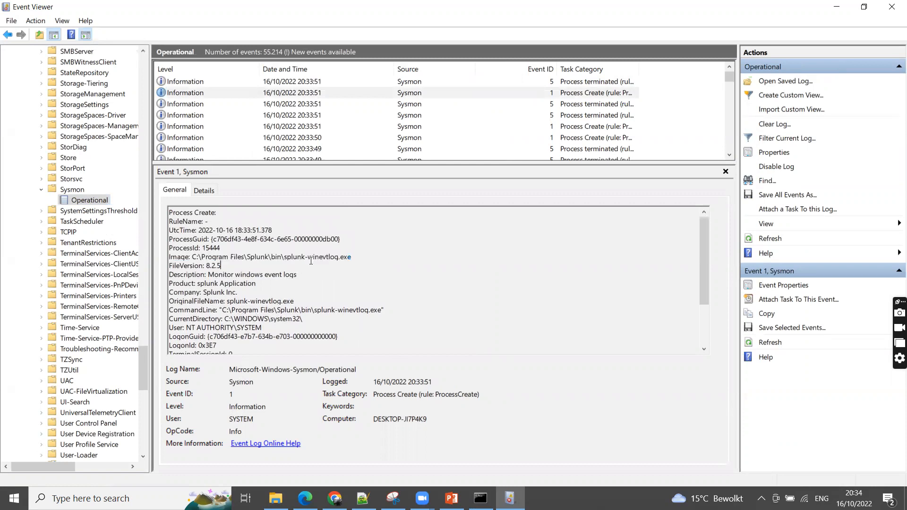
{"action": "left_click_drag", "start_coordinate": [284, 258], "coordinate": [341, 258]}
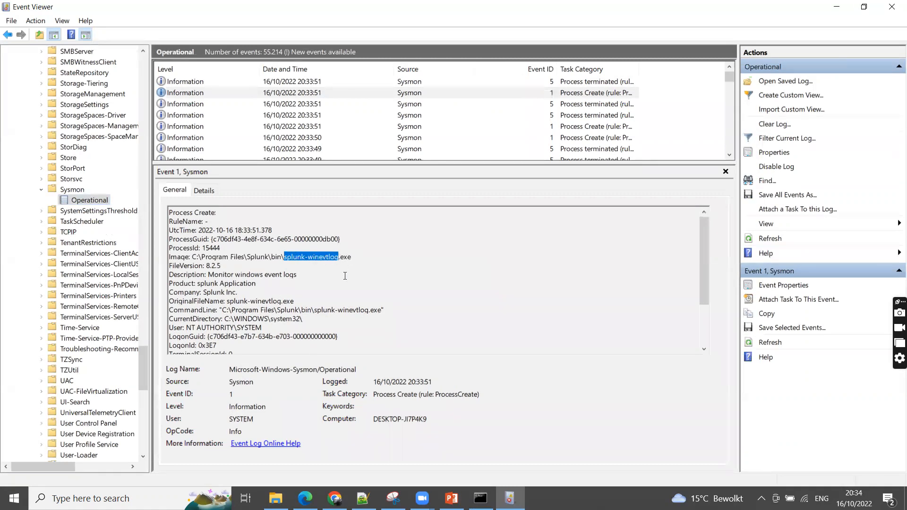
Copy the SHA256 hash from the splunk-winevtlog.exe event and open the VirusTotal search page in a new Microsoft Edge tab
{"action": "scroll", "coordinate": [345, 276], "scroll_direction": "down", "scroll_amount": 2}
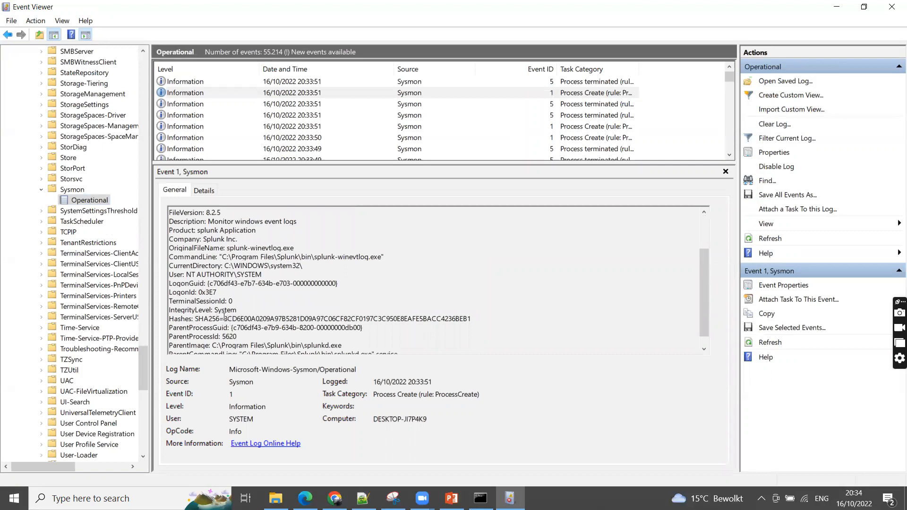
{"action": "left_click_drag", "start_coordinate": [225, 318], "coordinate": [465, 319]}
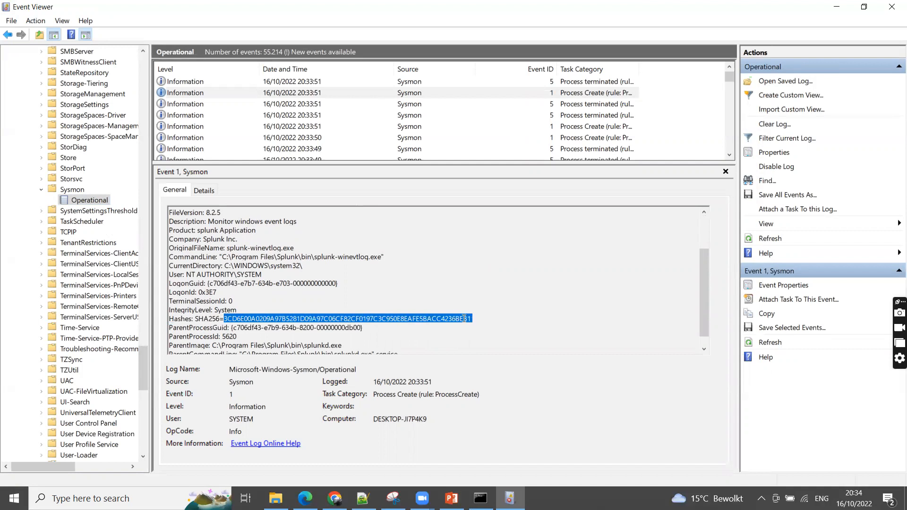
{"action": "left_click", "coordinate": [334, 498]}
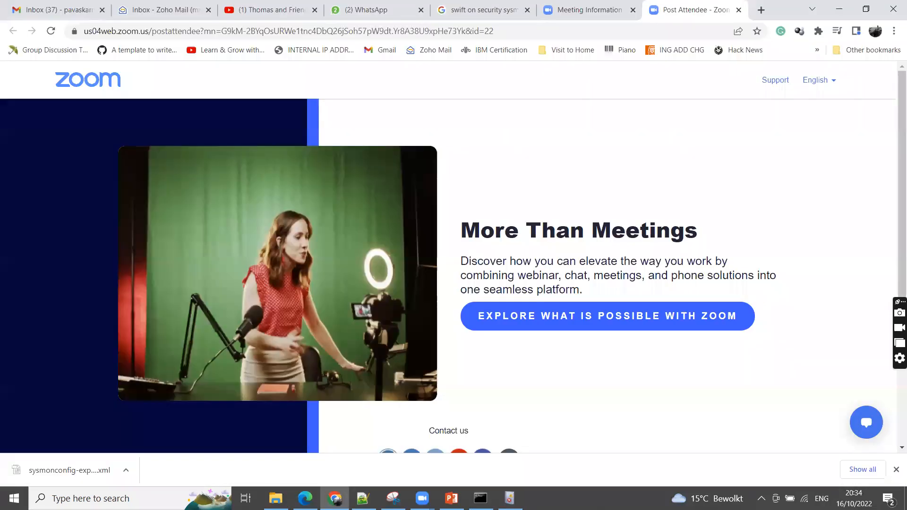
{"action": "left_click", "coordinate": [305, 498]}
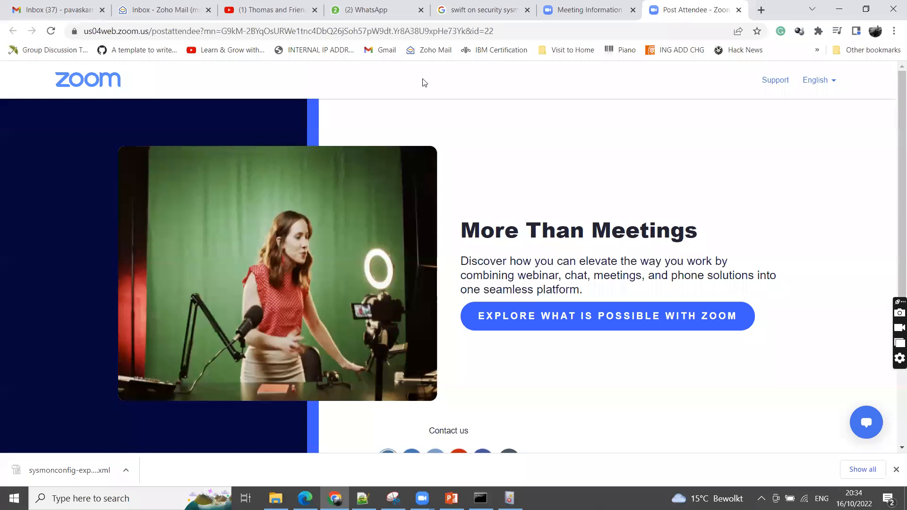
{"action": "left_click", "coordinate": [603, 10]}
{"action": "type", "text": "viru"}
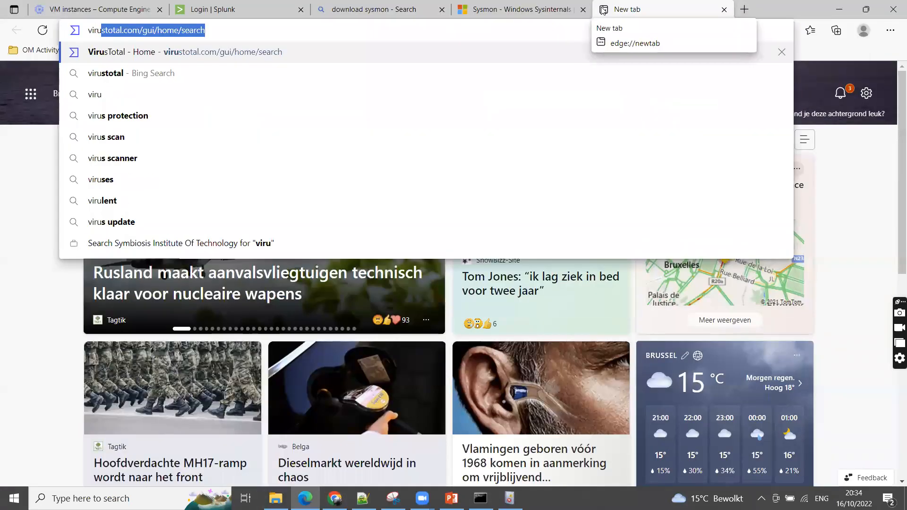
{"action": "key", "text": "Return"}
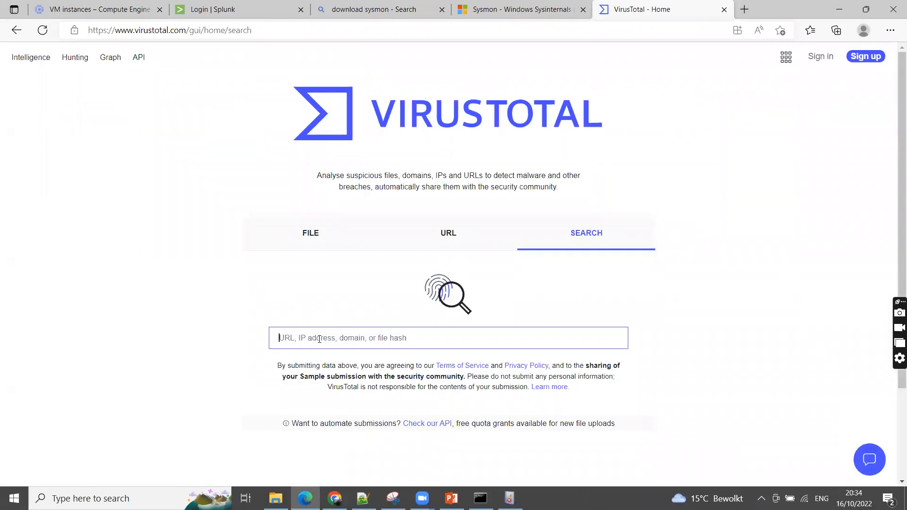
Look up the copied hash on VirusTotal and examine the file's details, including its basic properties, history and names
{"action": "type", "text": "3CD6E00A1209A97B5281D09A97C06CF82CF0197C3C950E8EAFE5BACC4236BEB1"}
{"action": "key", "text": "Return"}
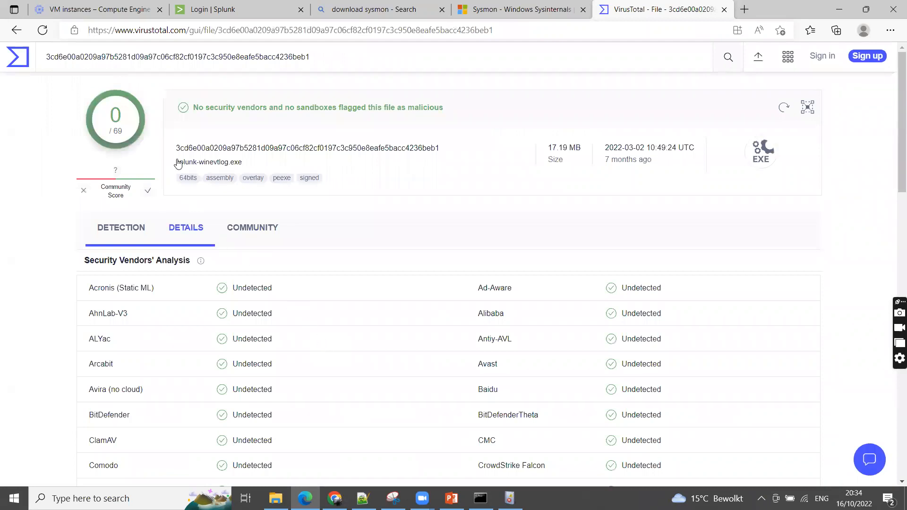
{"action": "left_click", "coordinate": [184, 228]}
{"action": "scroll", "coordinate": [314, 257], "scroll_direction": "down", "scroll_amount": 1}
{"action": "scroll", "coordinate": [314, 258], "scroll_direction": "down", "scroll_amount": 2}
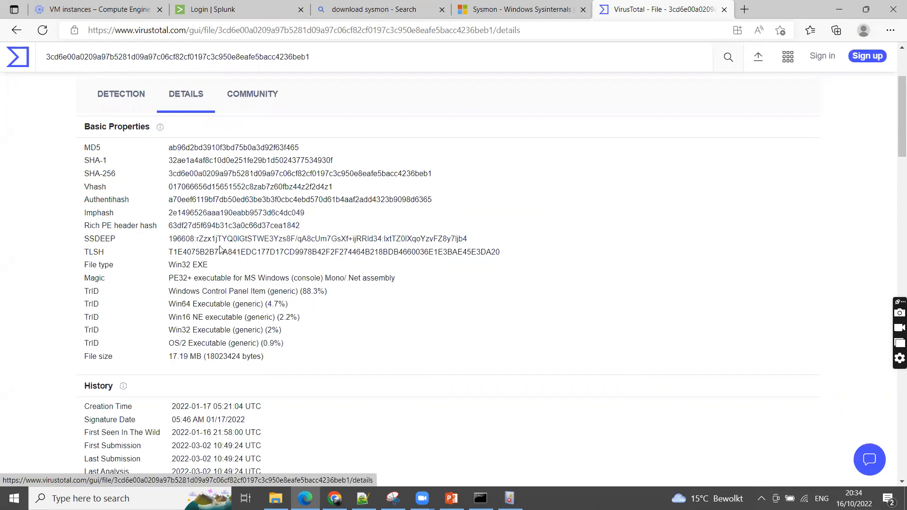
{"action": "scroll", "coordinate": [205, 252], "scroll_direction": "down", "scroll_amount": 5}
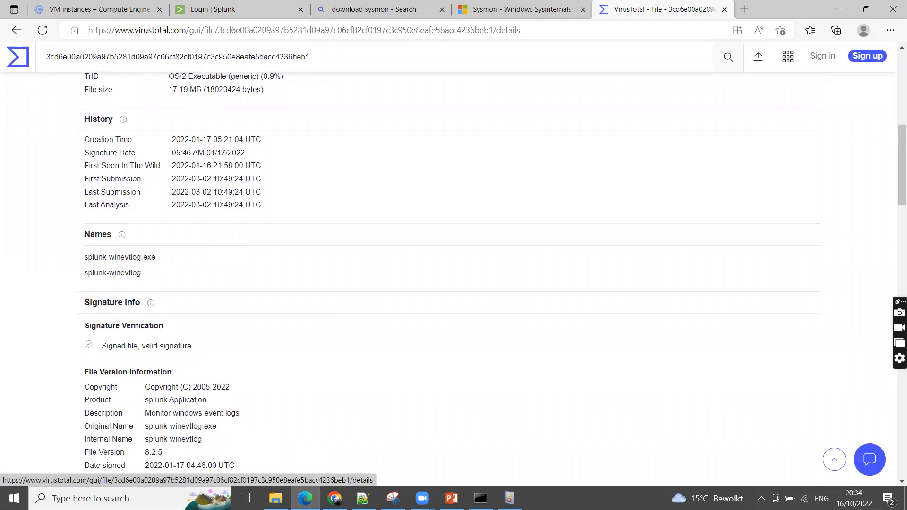
Return to Event Viewer and highlight the splunk-winevtlog.exe name in the command line and the event's full SHA256 hash
{"action": "key", "text": "alt+Tab"}
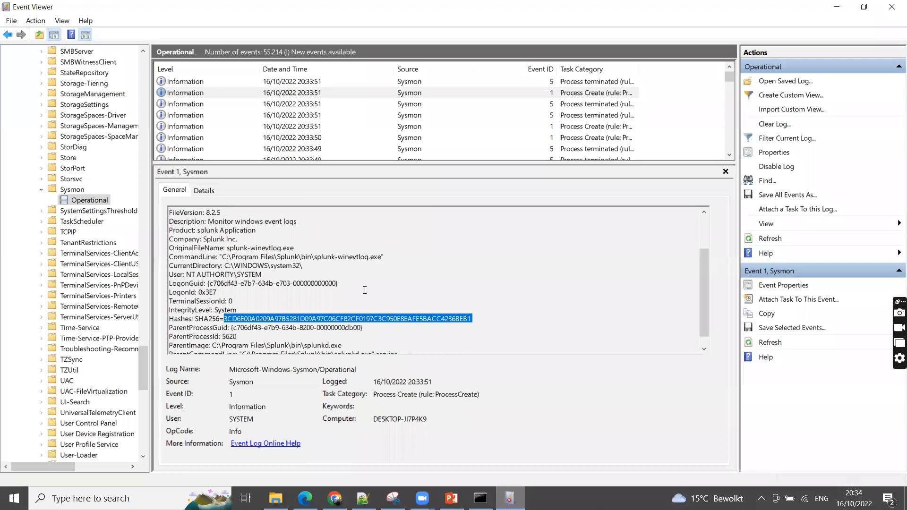
{"action": "left_click_drag", "start_coordinate": [313, 260], "coordinate": [382, 258]}
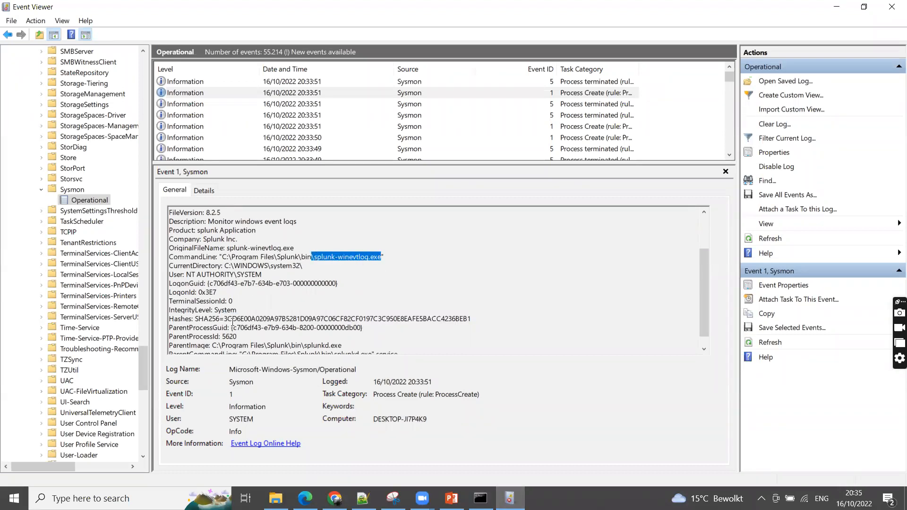
{"action": "left_click_drag", "start_coordinate": [224, 318], "coordinate": [258, 317]}
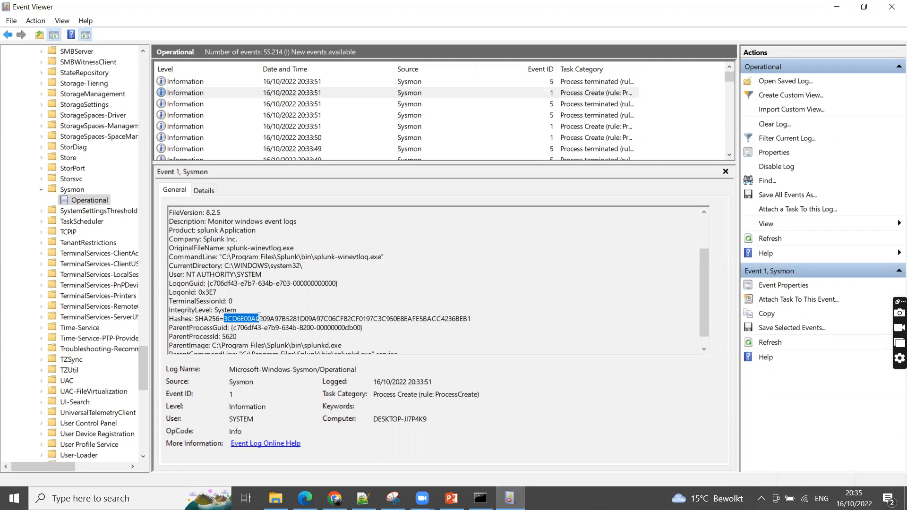
{"action": "left_click", "coordinate": [286, 325]}
{"action": "left_click_drag", "start_coordinate": [225, 319], "coordinate": [470, 319]}
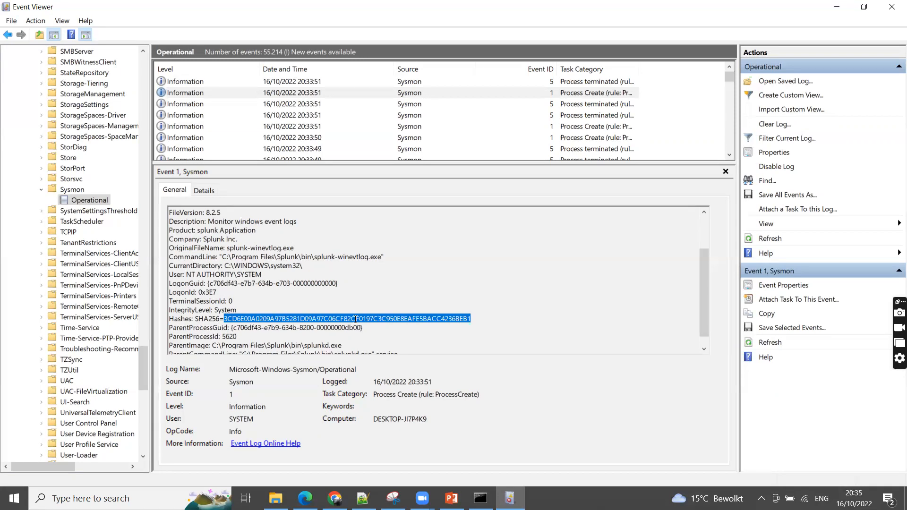
Display the splunk.exe Process Create event logged at 20:33:48 and copy its SHA256 hash
{"action": "left_click", "coordinate": [309, 128]}
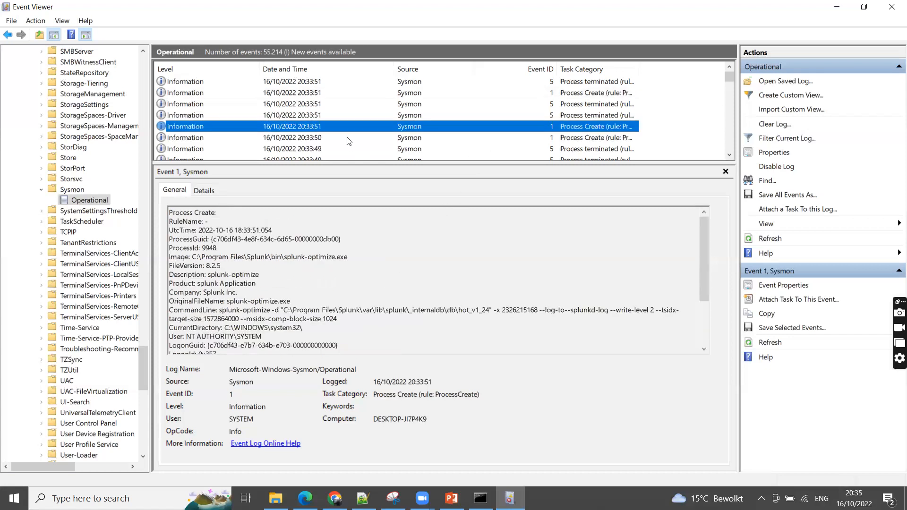
{"action": "scroll", "coordinate": [316, 142], "scroll_direction": "down", "scroll_amount": 2}
{"action": "left_click", "coordinate": [311, 137]}
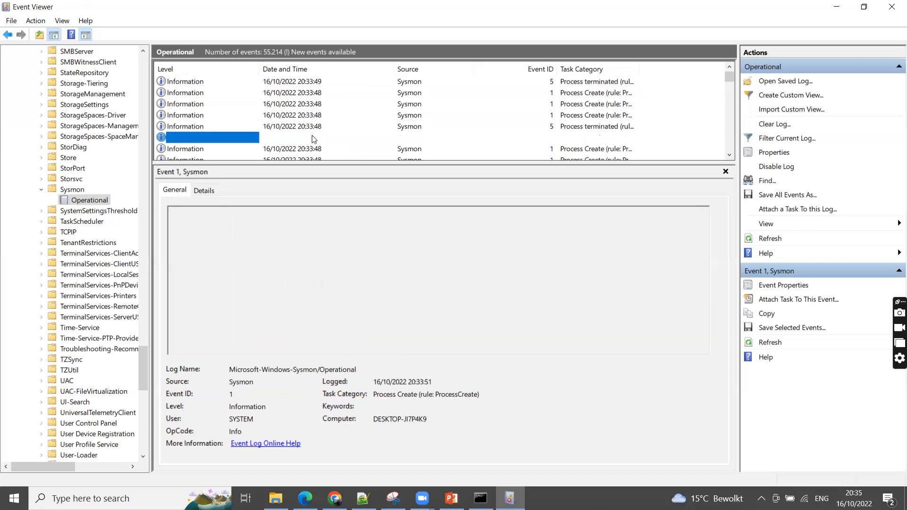
{"action": "left_click", "coordinate": [324, 116]}
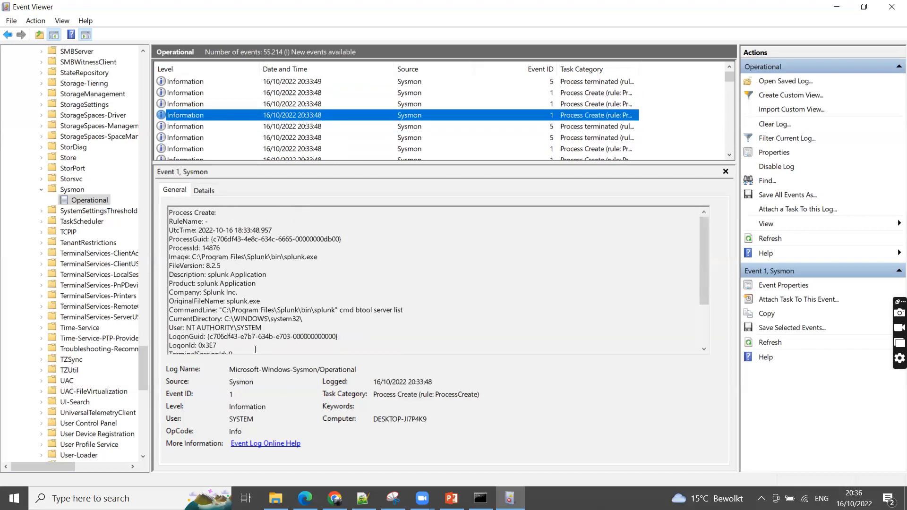
{"action": "scroll", "coordinate": [255, 350], "scroll_direction": "down", "scroll_amount": 3}
{"action": "left_click_drag", "start_coordinate": [224, 307], "coordinate": [472, 307]}
{"action": "key", "text": "ctrl+c"}
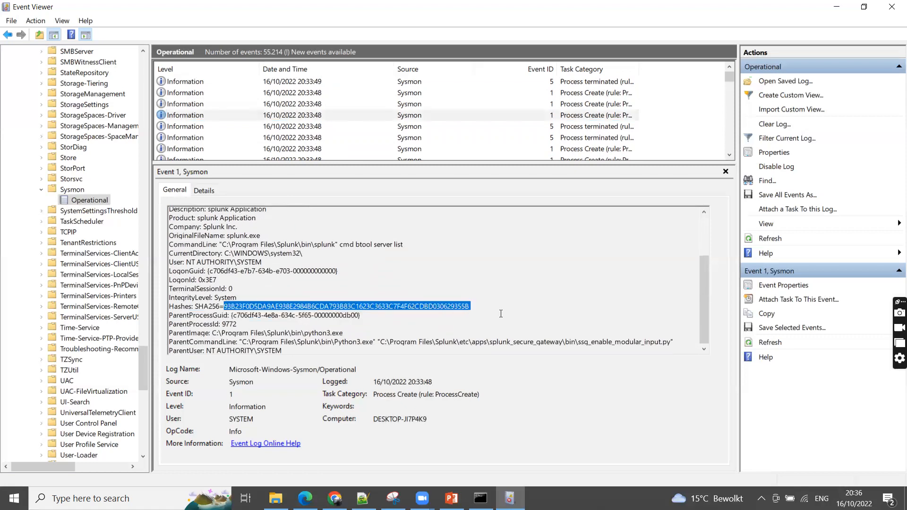
Switch to Microsoft Edge, go back to the VirusTotal search page and look up the splunk.exe hash
{"action": "left_click", "coordinate": [305, 499]}
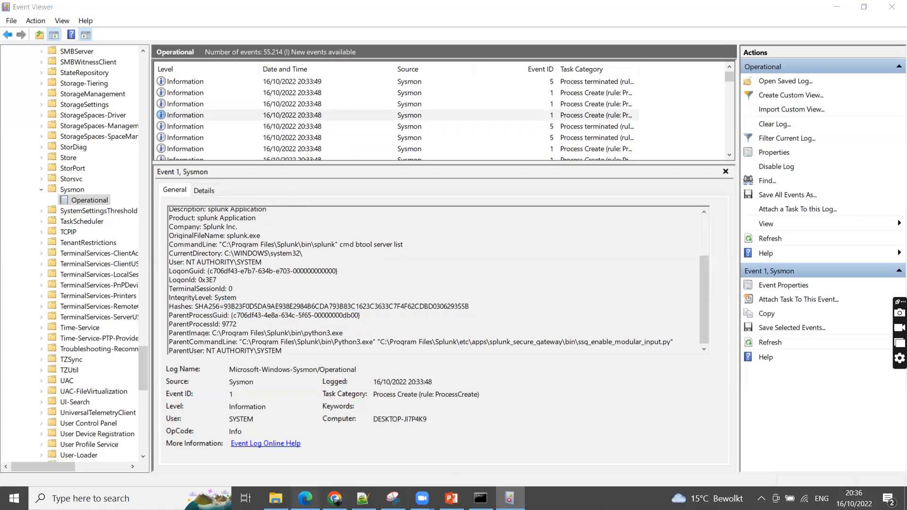
{"action": "key", "text": "alt+Left"}
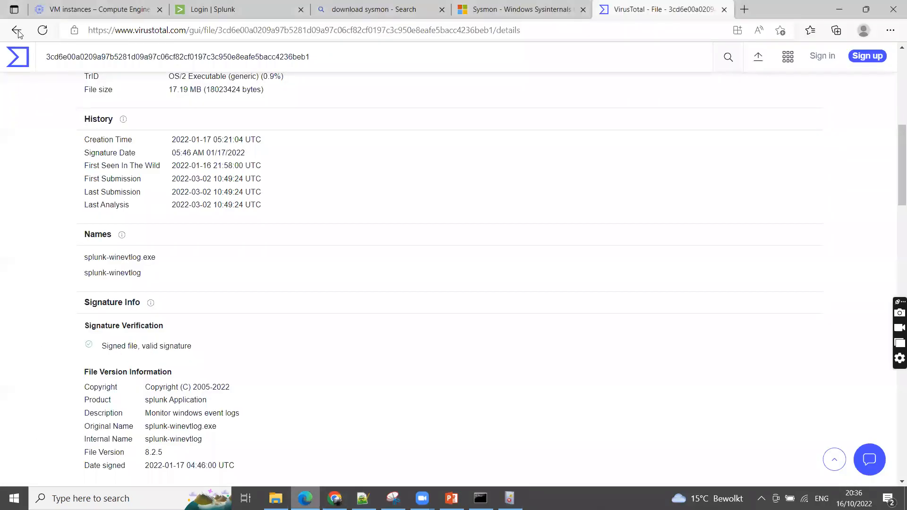
{"action": "key", "text": "ctrl+v"}
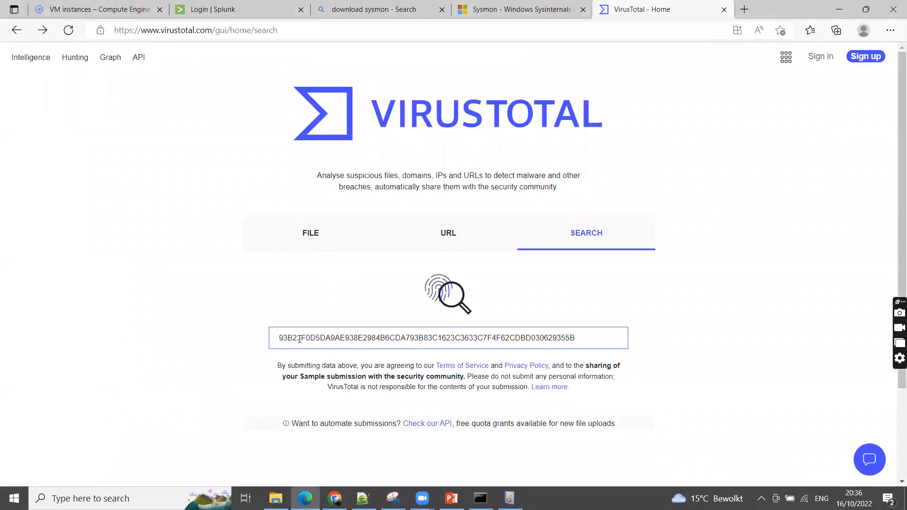
{"action": "key", "text": "Return"}
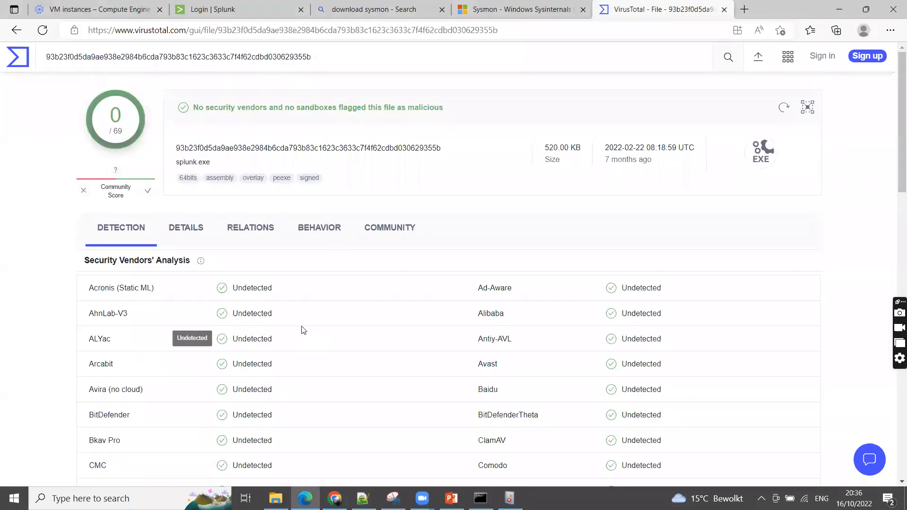
Examine the VirusTotal details for this hash, highlighting the splunk.exe name and reviewing the basic properties, history and signature information
{"action": "left_click", "coordinate": [186, 229]}
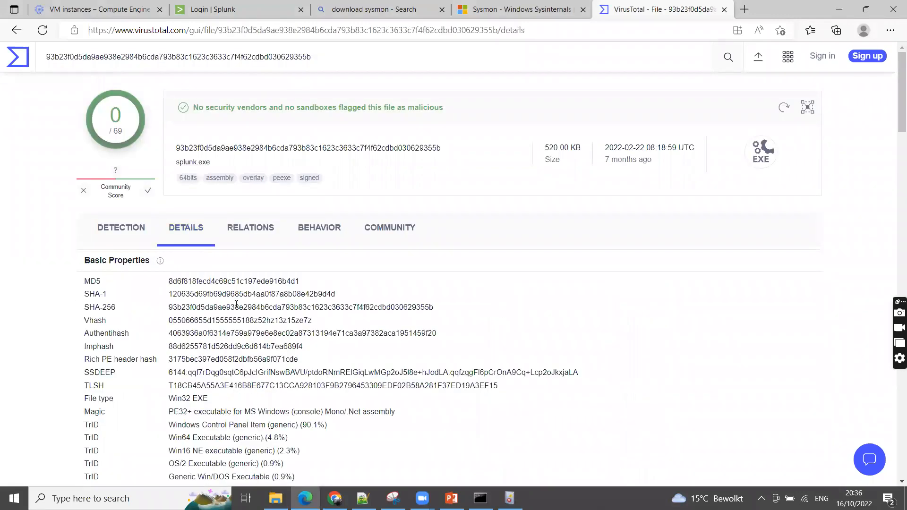
{"action": "scroll", "coordinate": [236, 305], "scroll_direction": "down", "scroll_amount": 10}
{"action": "left_click_drag", "start_coordinate": [83, 190], "coordinate": [132, 199]}
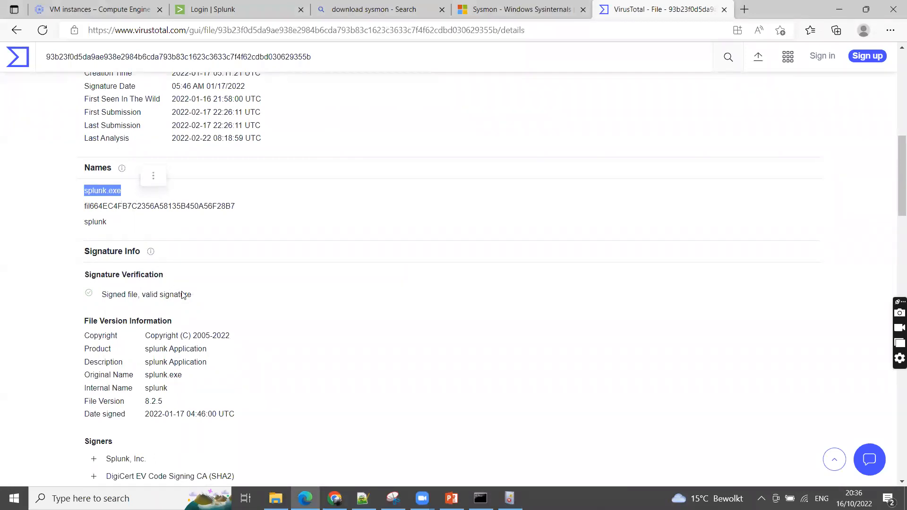
{"action": "scroll", "coordinate": [183, 296], "scroll_direction": "up", "scroll_amount": 6}
{"action": "scroll", "coordinate": [182, 296], "scroll_direction": "up", "scroll_amount": 3}
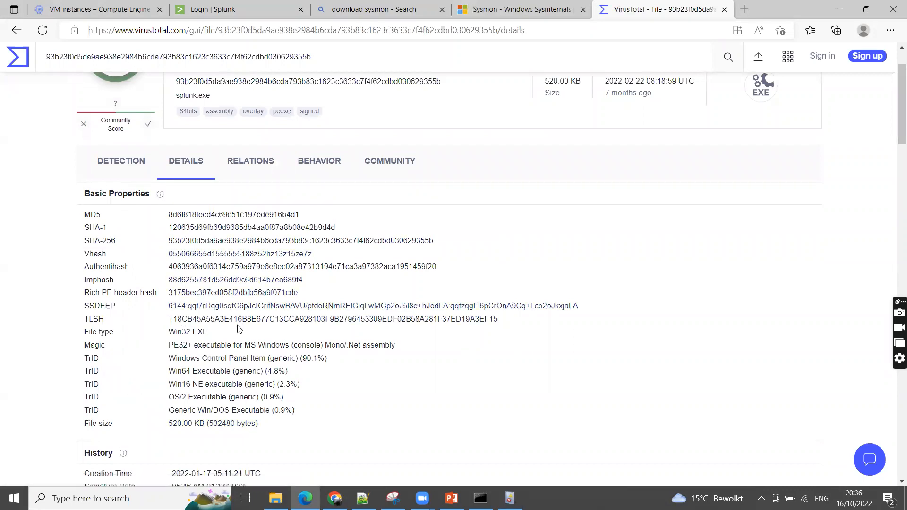
{"action": "scroll", "coordinate": [238, 330], "scroll_direction": "down", "scroll_amount": 1}
{"action": "scroll", "coordinate": [239, 330], "scroll_direction": "down", "scroll_amount": 3}
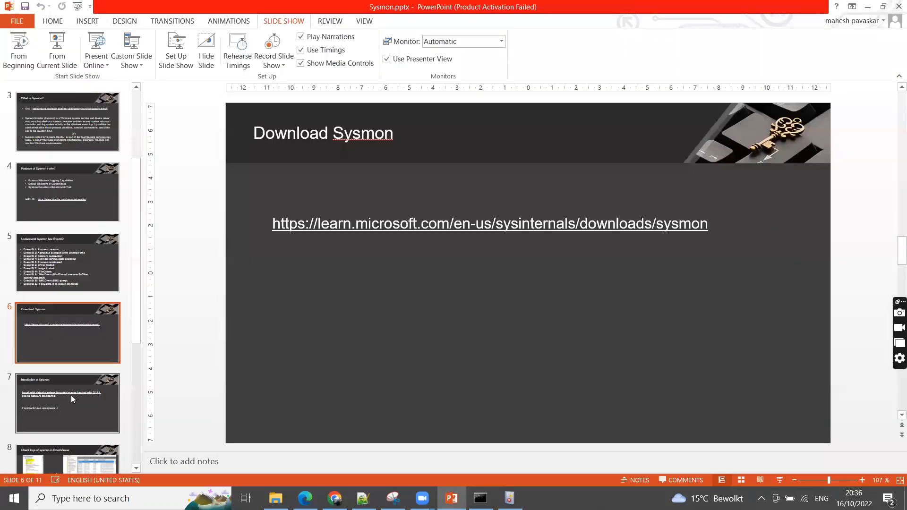
Switch to the Sysmon.pptx presentation in PowerPoint and advance from slide 7 to the Swiftonsecurity Sysmon config file slide
{"action": "left_click", "coordinate": [71, 395]}
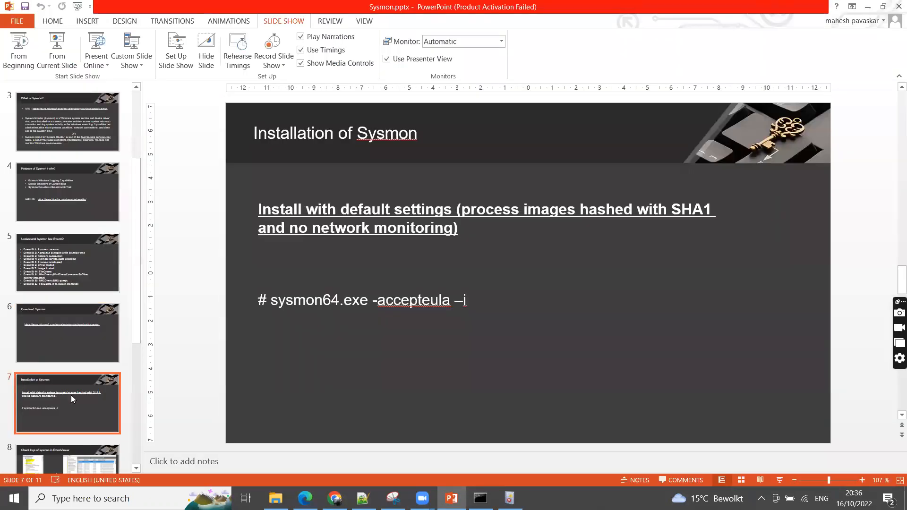
{"action": "key", "text": "Down"}
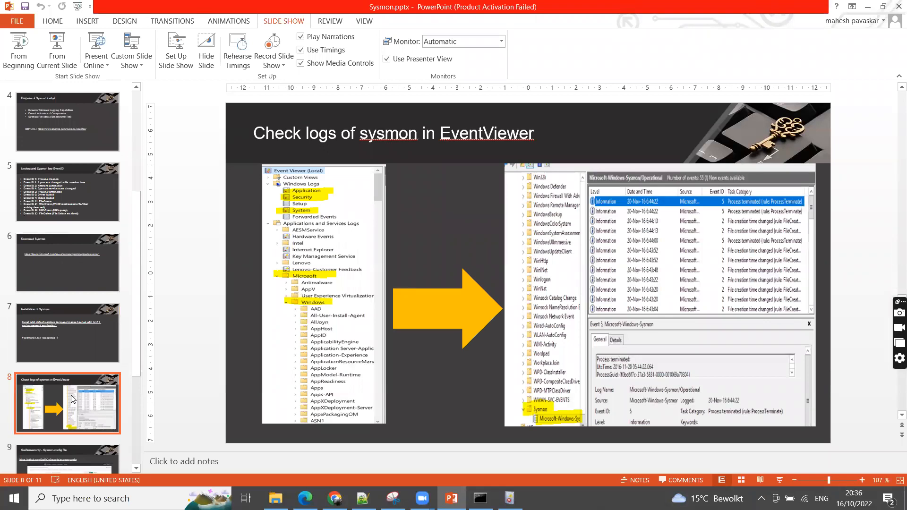
{"action": "key", "text": "Down"}
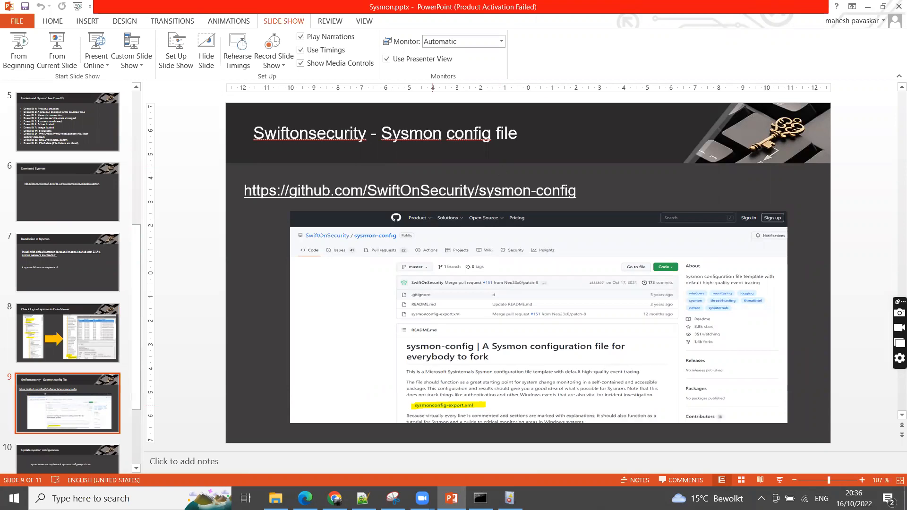
Search for "swiftonsecurity sysmon" in a new Microsoft Edge tab and open the SwiftOnSecurity/sysmon-config GitHub repository
{"action": "left_click", "coordinate": [305, 498]}
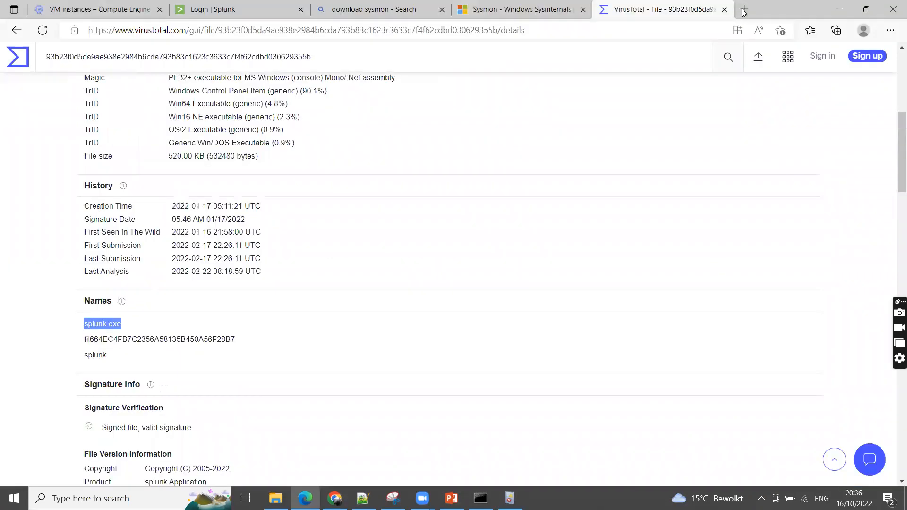
{"action": "left_click", "coordinate": [743, 12]}
{"action": "type", "text": "swift"}
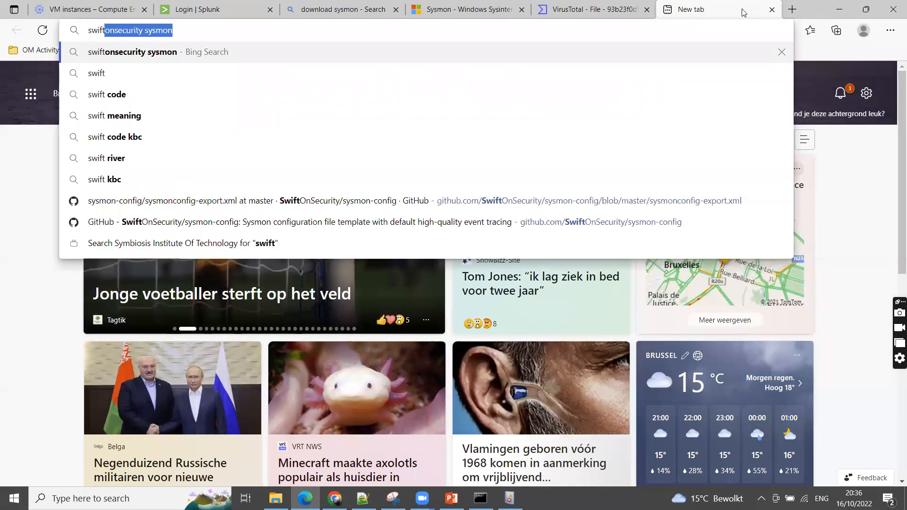
{"action": "key", "text": "Return"}
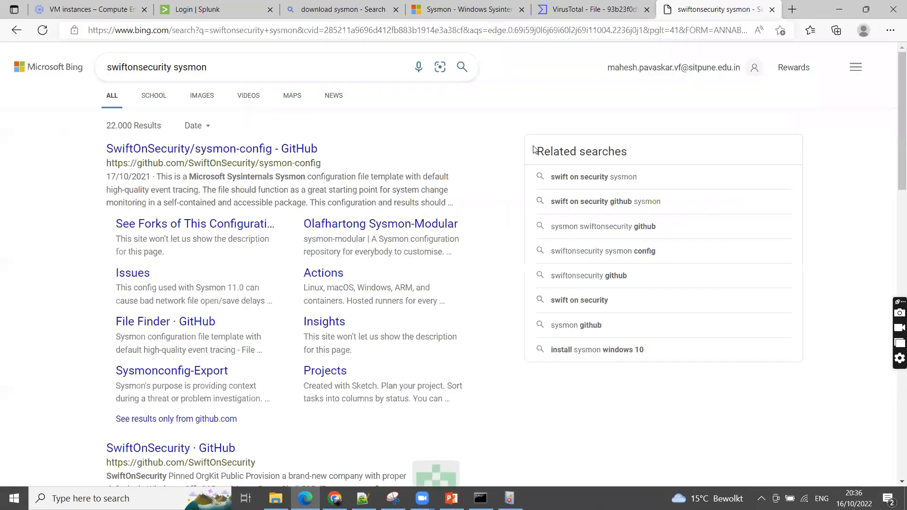
{"action": "left_click", "coordinate": [201, 152]}
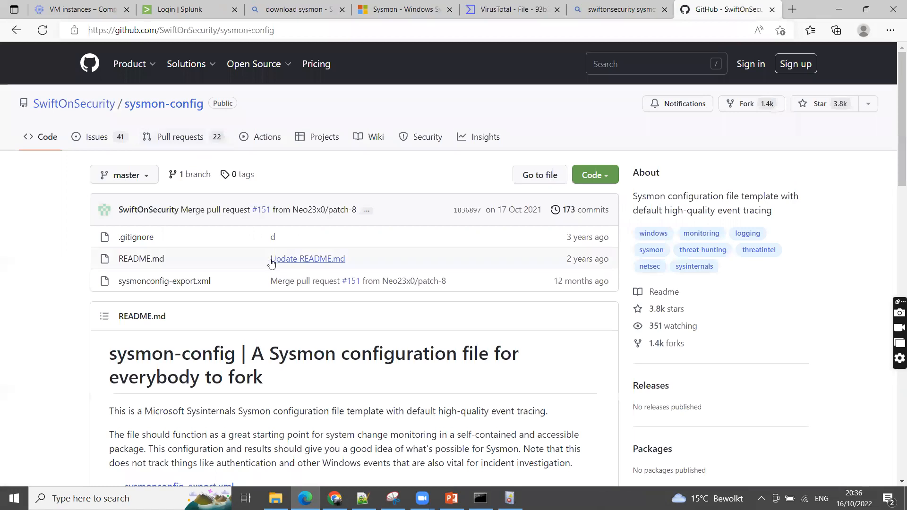
Open sysmonconfig-export.xml from the repository, view its raw contents and go back to the file's GitHub page
{"action": "left_click", "coordinate": [189, 282]}
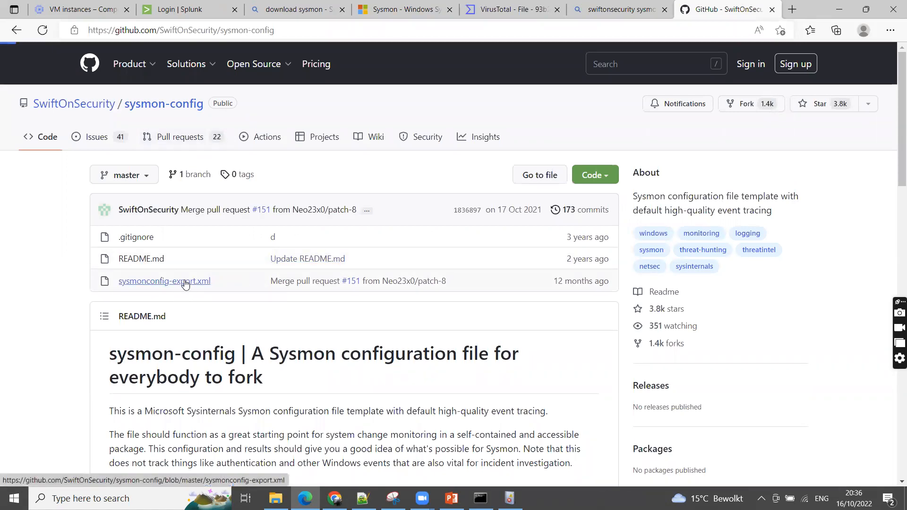
{"action": "left_click", "coordinate": [674, 283]}
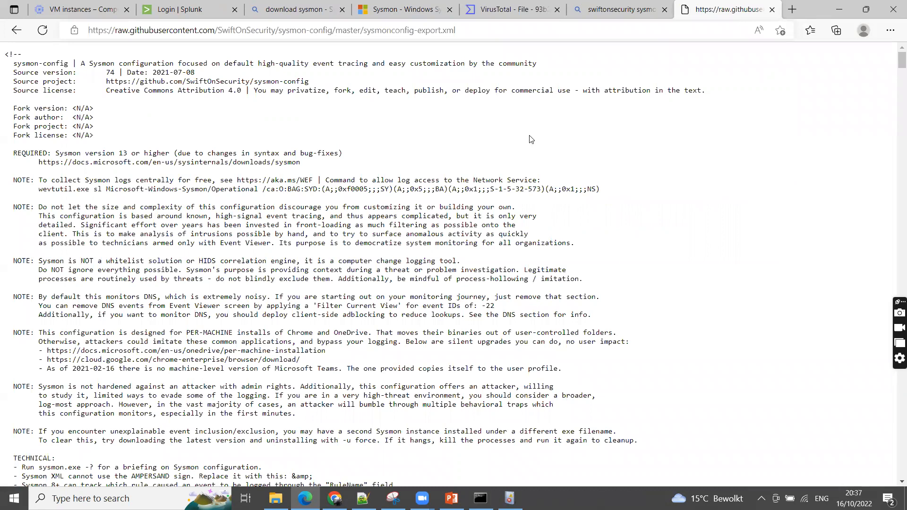
{"action": "left_click", "coordinate": [610, 4]}
{"action": "left_click", "coordinate": [718, 14]}
{"action": "left_click", "coordinate": [17, 30]}
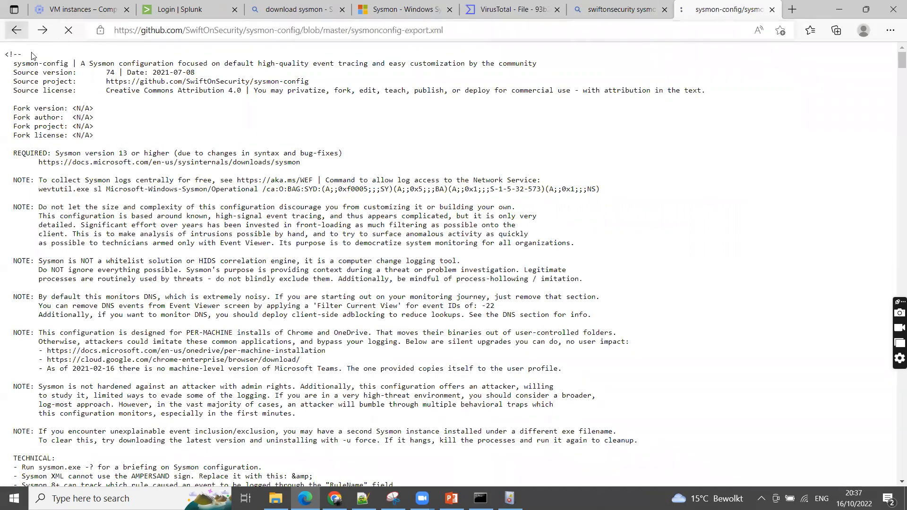
Open the raw contents of sysmonconfig-export.xml from its GitHub page and read from the header notes to the process creation rules
{"action": "scroll", "coordinate": [680, 309], "scroll_direction": "down", "scroll_amount": 4}
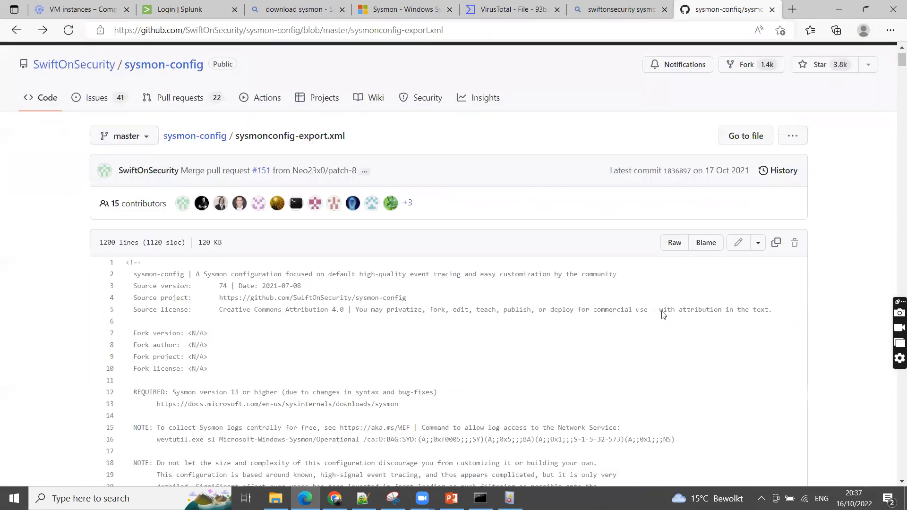
{"action": "scroll", "coordinate": [289, 364], "scroll_direction": "up", "scroll_amount": 4}
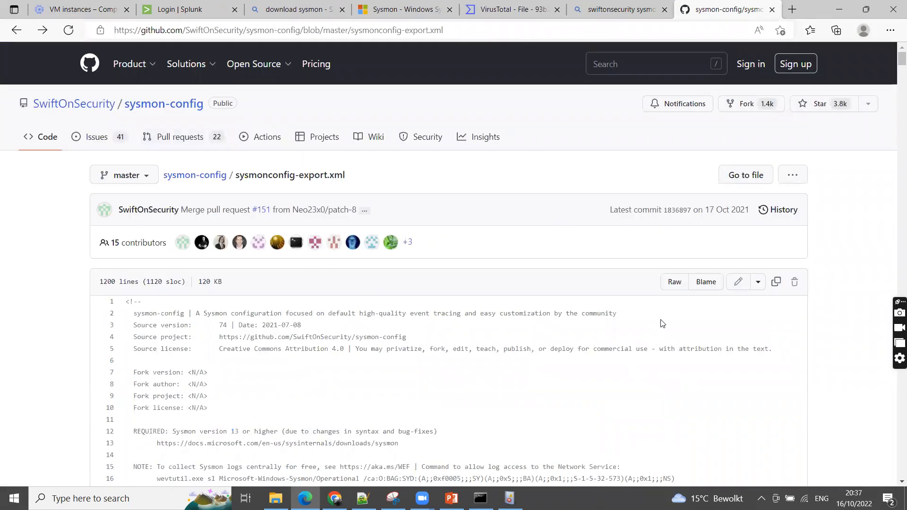
{"action": "left_click", "coordinate": [674, 282]}
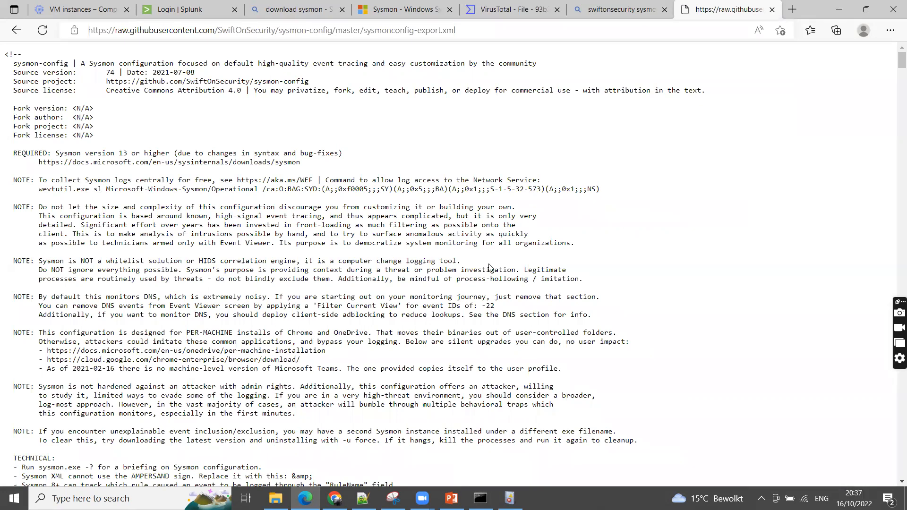
{"action": "scroll", "coordinate": [459, 263], "scroll_direction": "down", "scroll_amount": 3}
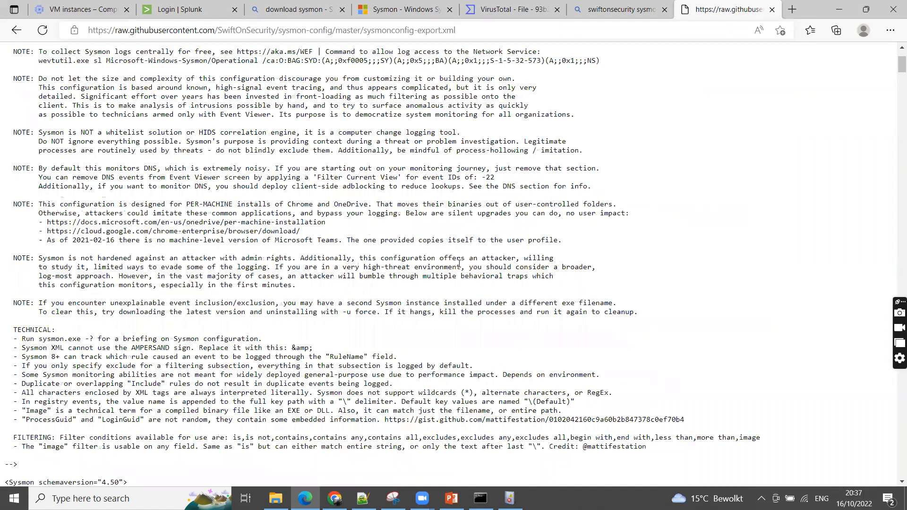
{"action": "scroll", "coordinate": [459, 266], "scroll_direction": "down", "scroll_amount": 8}
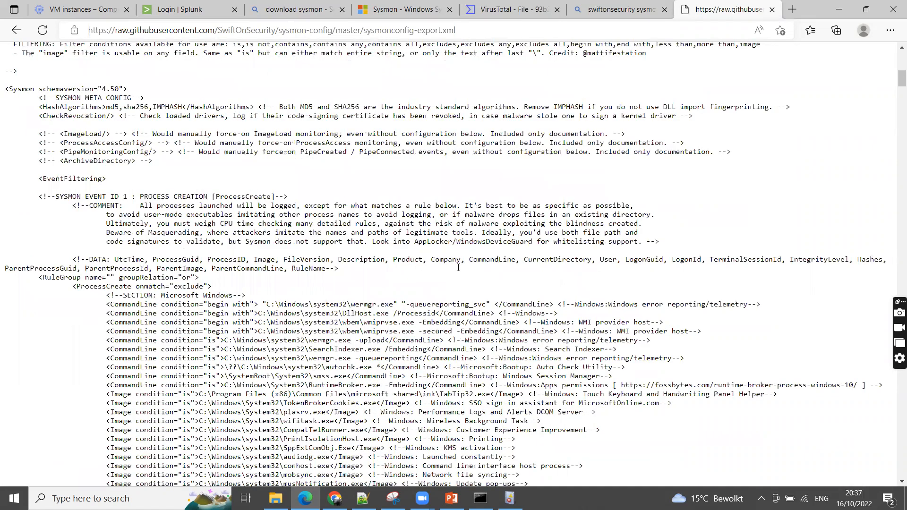
{"action": "scroll", "coordinate": [458, 267], "scroll_direction": "down", "scroll_amount": 5}
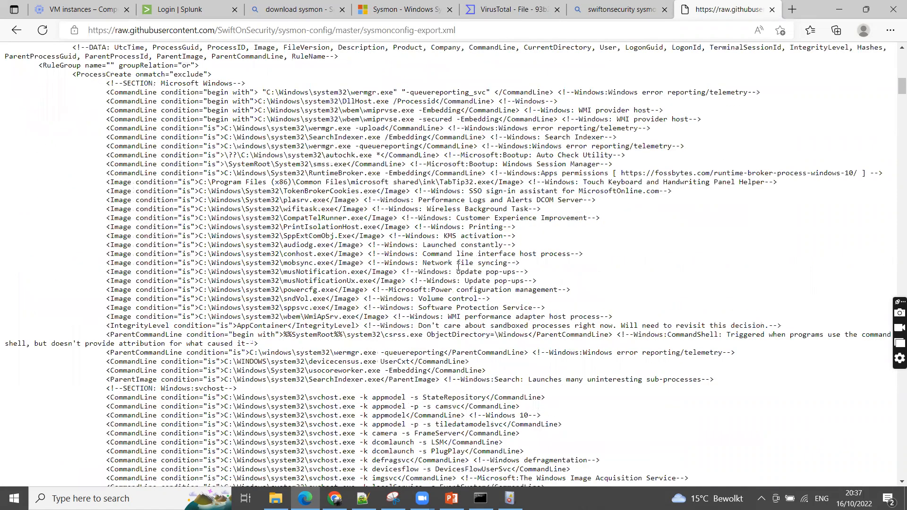
Examine the Event ID 1 ProcessCreate exclude rules, highlighting the rule opening and the Microsoft Windows section entries
{"action": "scroll", "coordinate": [96, 170], "scroll_direction": "up", "scroll_amount": 2}
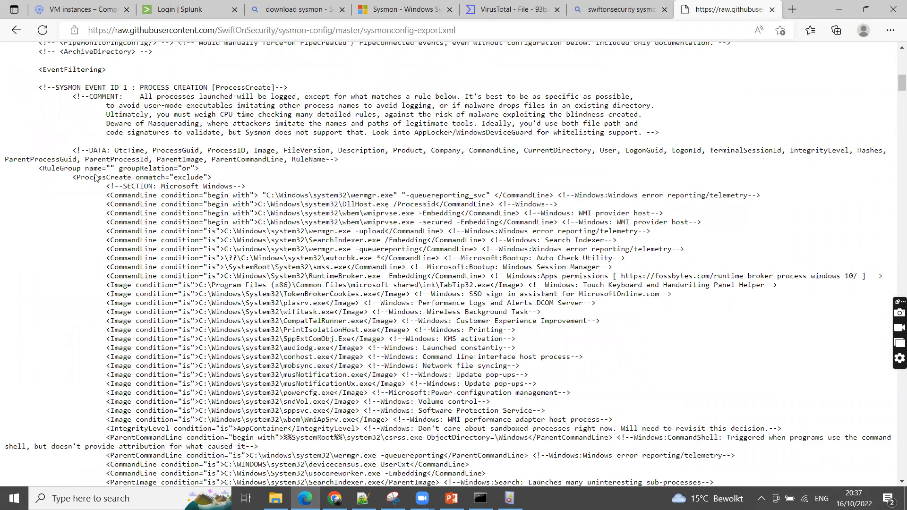
{"action": "scroll", "coordinate": [53, 118], "scroll_direction": "up", "scroll_amount": 1}
{"action": "left_click_drag", "start_coordinate": [51, 118], "coordinate": [325, 136]}
{"action": "left_click_drag", "start_coordinate": [73, 208], "coordinate": [212, 208]}
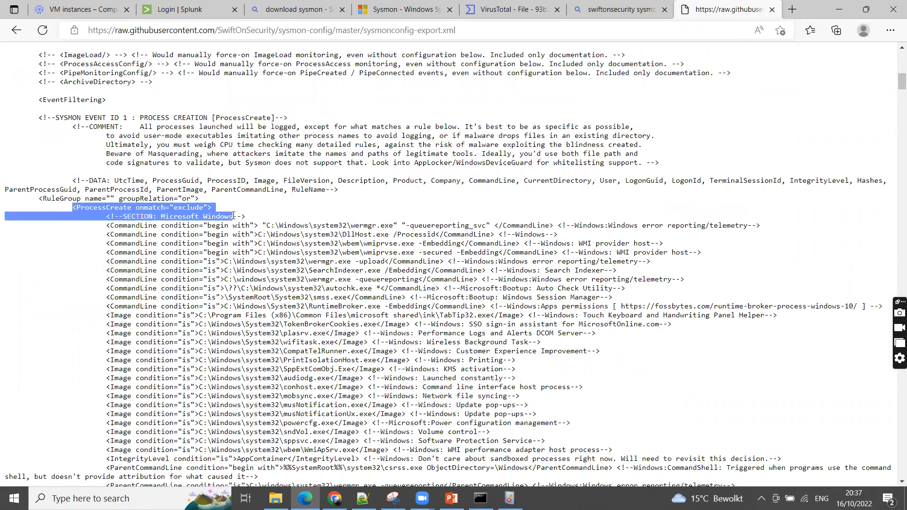
{"action": "left_click_drag", "start_coordinate": [245, 215], "coordinate": [383, 325]}
{"action": "scroll", "coordinate": [380, 333], "scroll_direction": "down", "scroll_amount": 1}
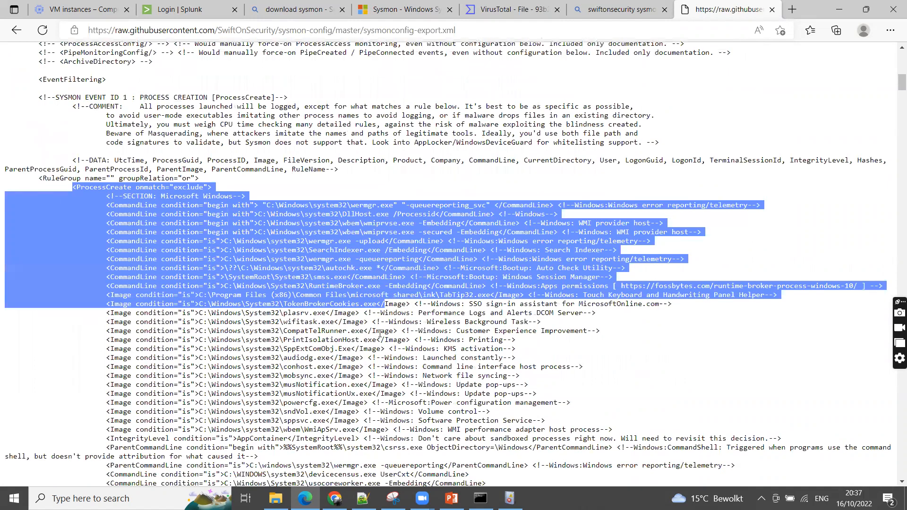
{"action": "scroll", "coordinate": [380, 334], "scroll_direction": "down", "scroll_amount": 4}
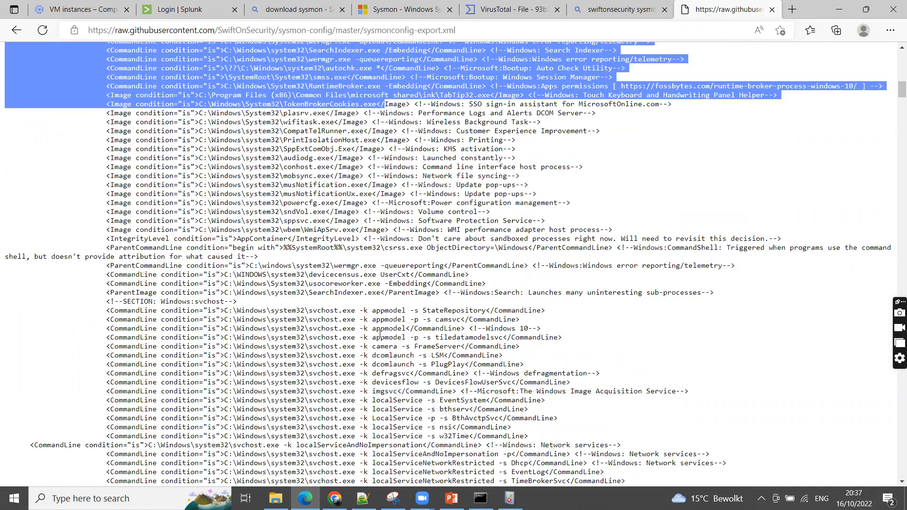
Review the Event ID 3 NetworkConnect section, highlighting its heading, the include rule and the C:\Recycle path
{"action": "scroll", "coordinate": [380, 334], "scroll_direction": "down", "scroll_amount": 10}
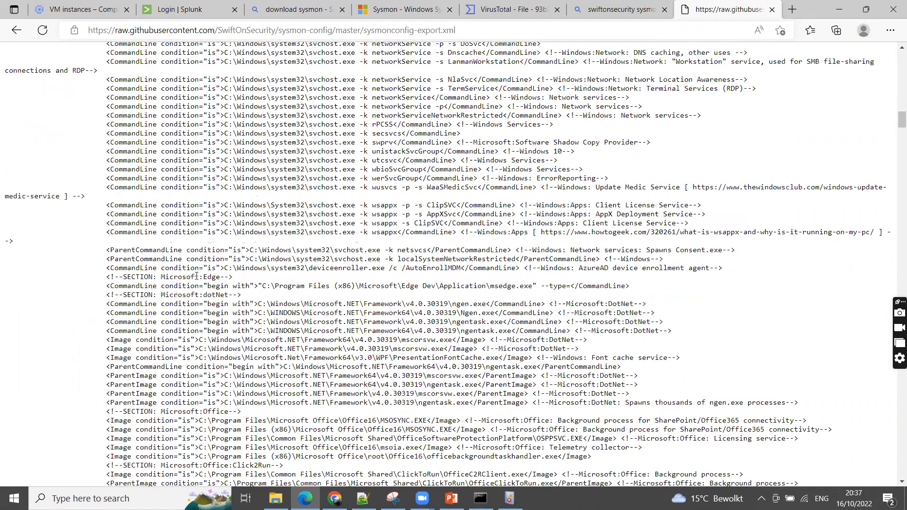
{"action": "scroll", "coordinate": [197, 276], "scroll_direction": "down", "scroll_amount": 8}
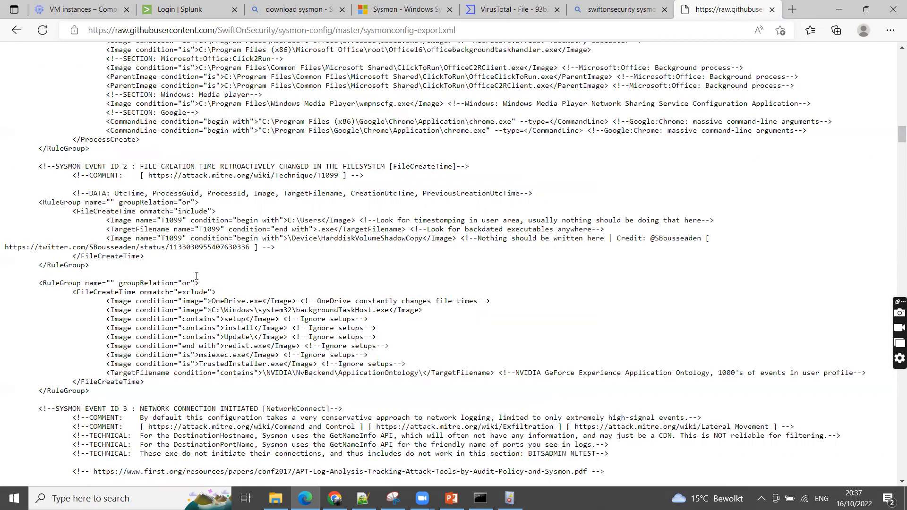
{"action": "scroll", "coordinate": [197, 276], "scroll_direction": "down", "scroll_amount": 4}
{"action": "left_click_drag", "start_coordinate": [135, 209], "coordinate": [268, 218]}
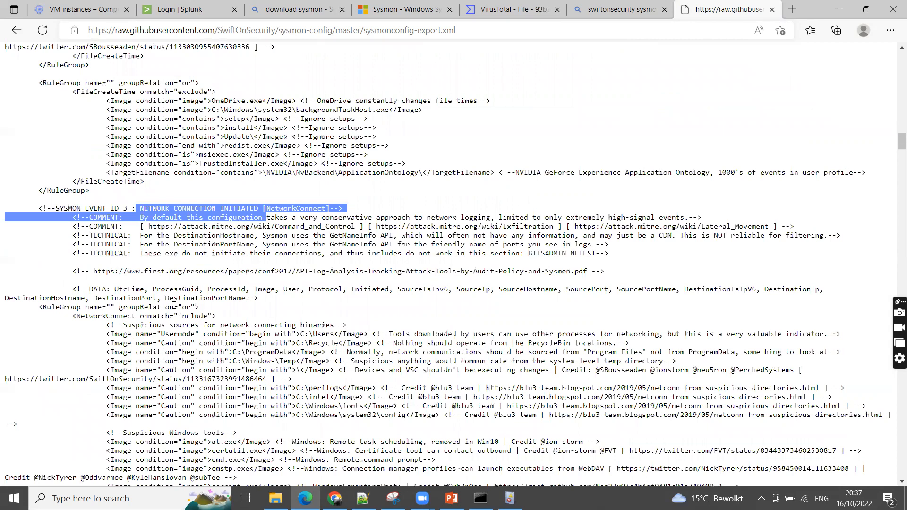
{"action": "left_click_drag", "start_coordinate": [72, 316], "coordinate": [220, 326]}
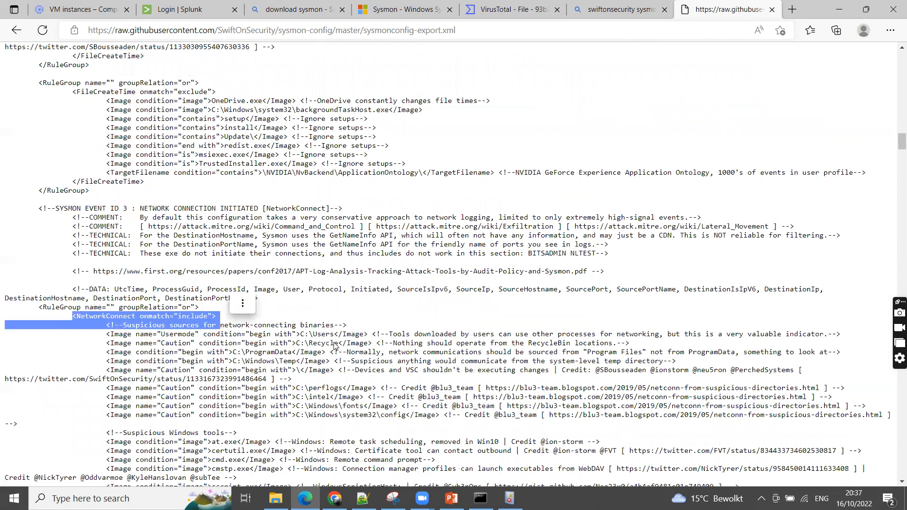
{"action": "scroll", "coordinate": [267, 296], "scroll_direction": "down", "scroll_amount": 2}
{"action": "left_click_drag", "start_coordinate": [300, 267], "coordinate": [338, 276]}
Look over the suspicious Windows tools under NetworkConnect and highlight the word "include" in the rule's onmatch attribute
{"action": "scroll", "coordinate": [315, 321], "scroll_direction": "down", "scroll_amount": 1}
{"action": "scroll", "coordinate": [315, 321], "scroll_direction": "down", "scroll_amount": 1}
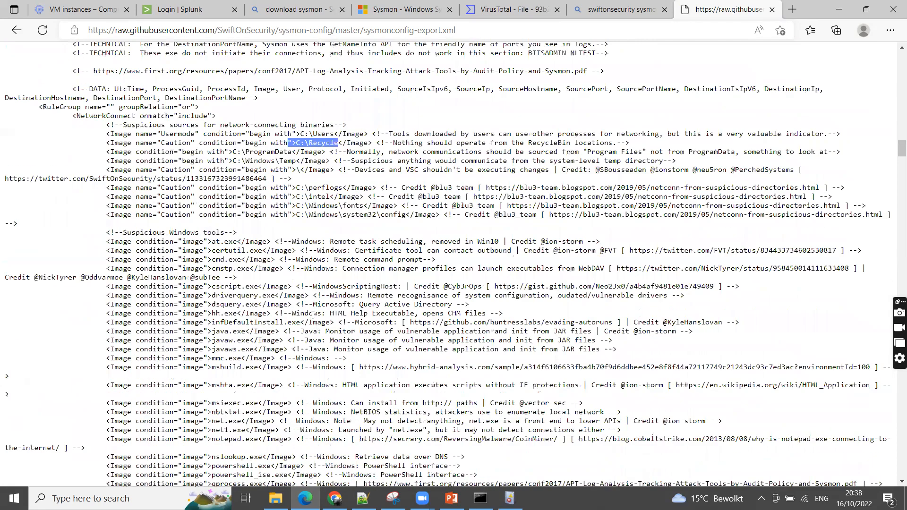
{"action": "scroll", "coordinate": [196, 251], "scroll_direction": "up", "scroll_amount": 2}
{"action": "double_click", "coordinate": [196, 251]}
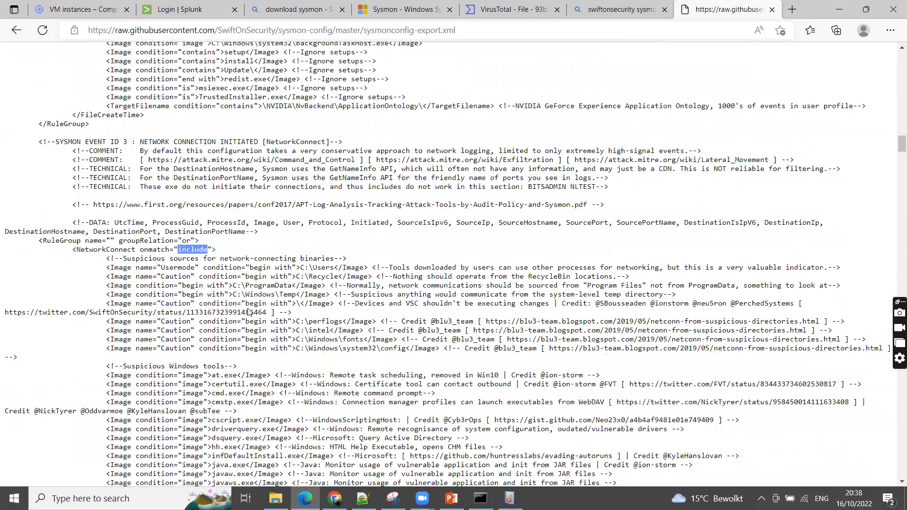
{"action": "scroll", "coordinate": [250, 315], "scroll_direction": "down", "scroll_amount": 1}
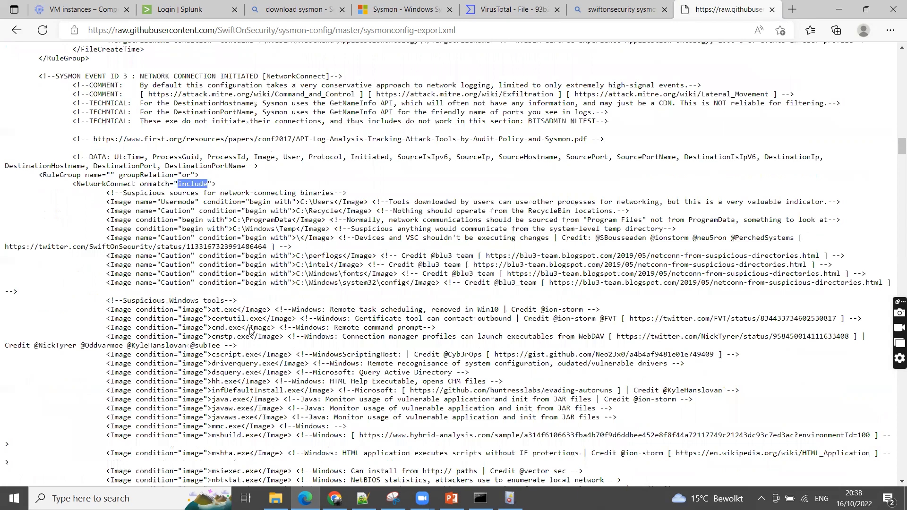
Skim the remaining configuration sections, including the FileCreate rules and the registry TargetObject rules
{"action": "scroll", "coordinate": [250, 330], "scroll_direction": "down", "scroll_amount": 20}
{"action": "scroll", "coordinate": [250, 336], "scroll_direction": "down", "scroll_amount": 6}
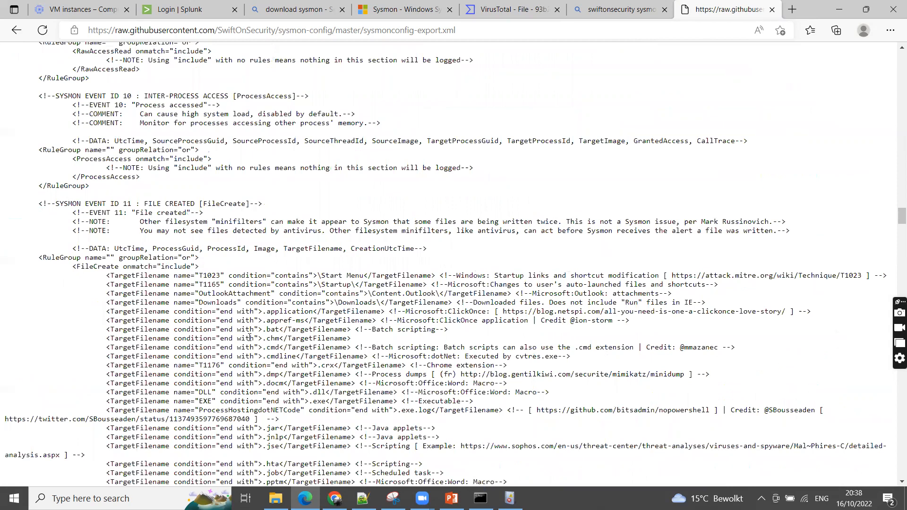
{"action": "scroll", "coordinate": [249, 337], "scroll_direction": "down", "scroll_amount": 7}
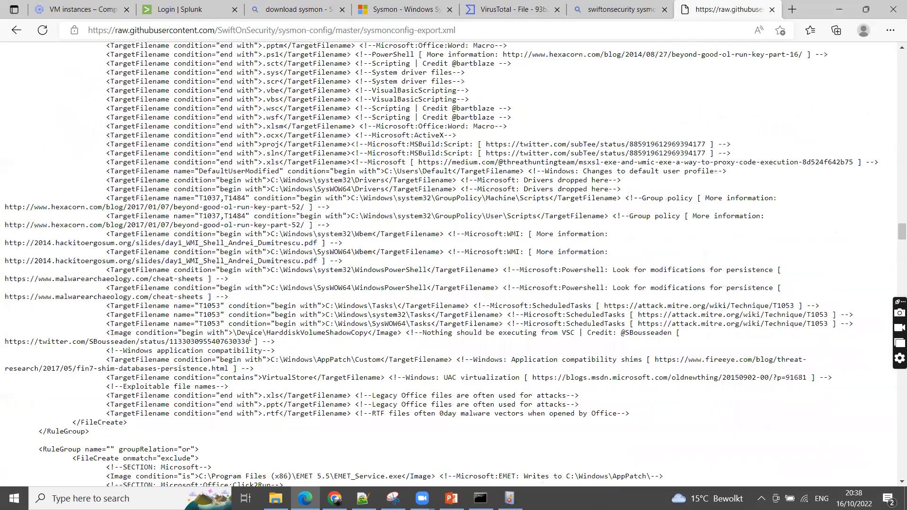
{"action": "scroll", "coordinate": [238, 367], "scroll_direction": "down", "scroll_amount": 10}
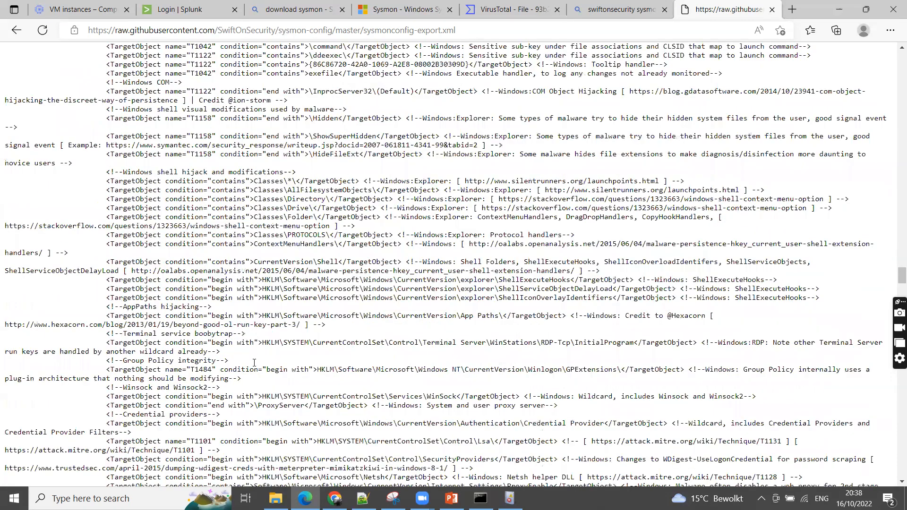
{"action": "scroll", "coordinate": [254, 363], "scroll_direction": "down", "scroll_amount": 7}
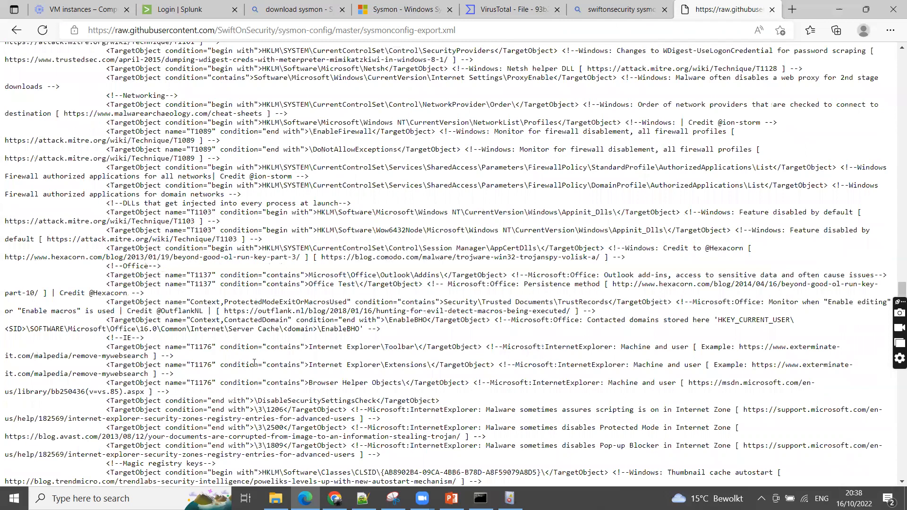
Save the raw configuration page as sysmonconfig-export.xml in the Sysmon (1) folder under Downloads
{"action": "right_click", "coordinate": [419, 265]}
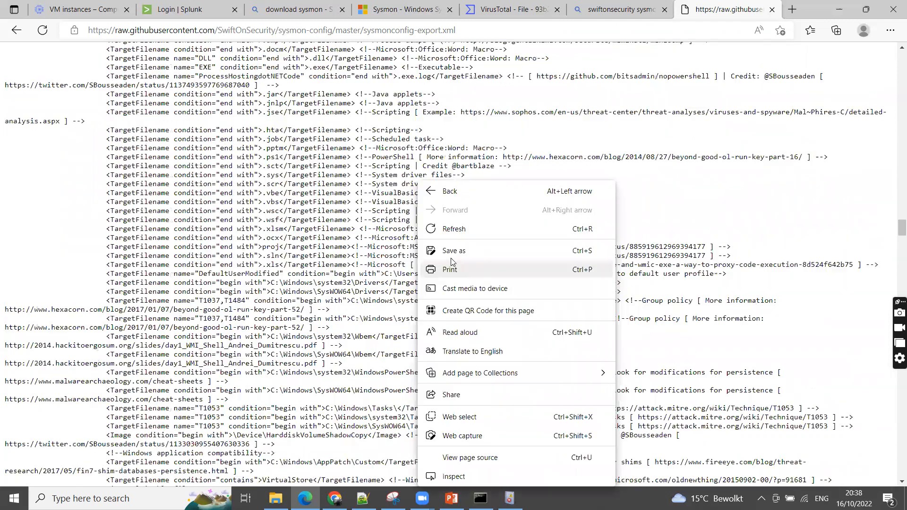
{"action": "left_click", "coordinate": [462, 255]}
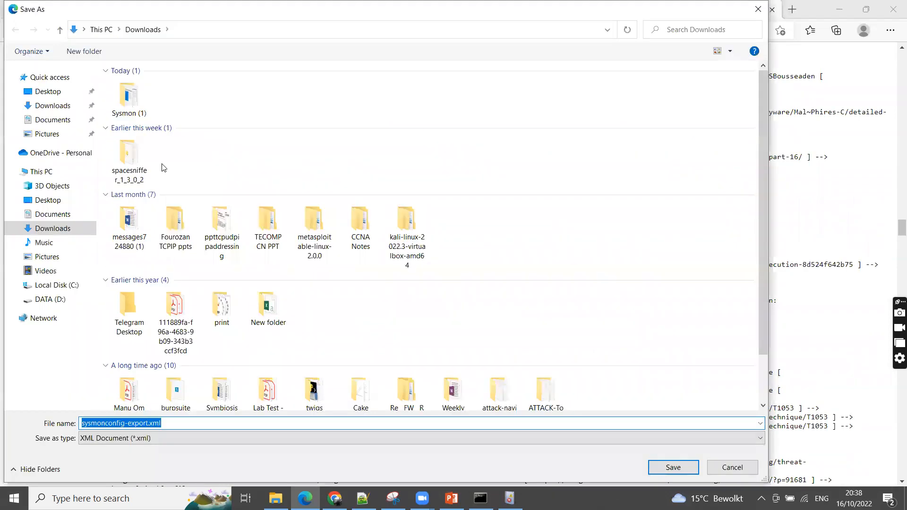
{"action": "double_click", "coordinate": [130, 101]}
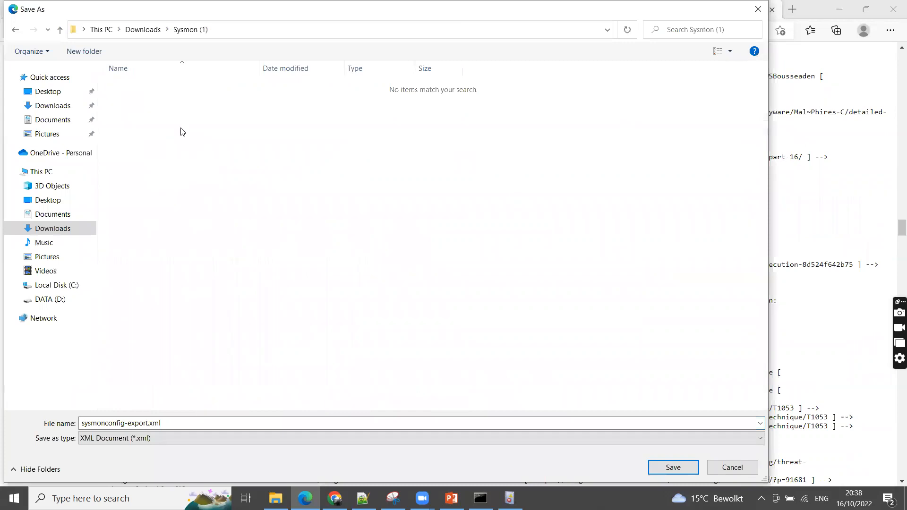
{"action": "left_click", "coordinate": [670, 468]}
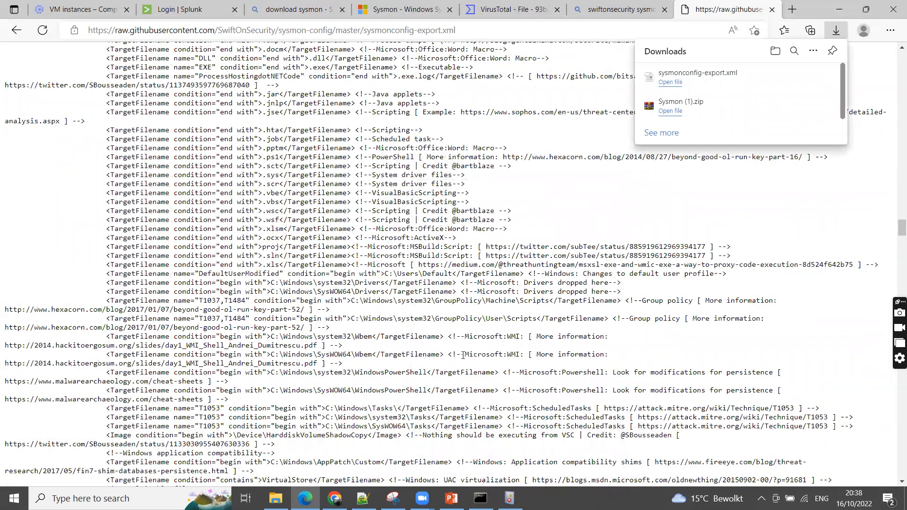
Switch to the administrator Command Prompt and list the Sysmon (1) folder with dir to check for the saved configuration file
{"action": "left_click", "coordinate": [480, 498]}
{"action": "left_click", "coordinate": [464, 338]}
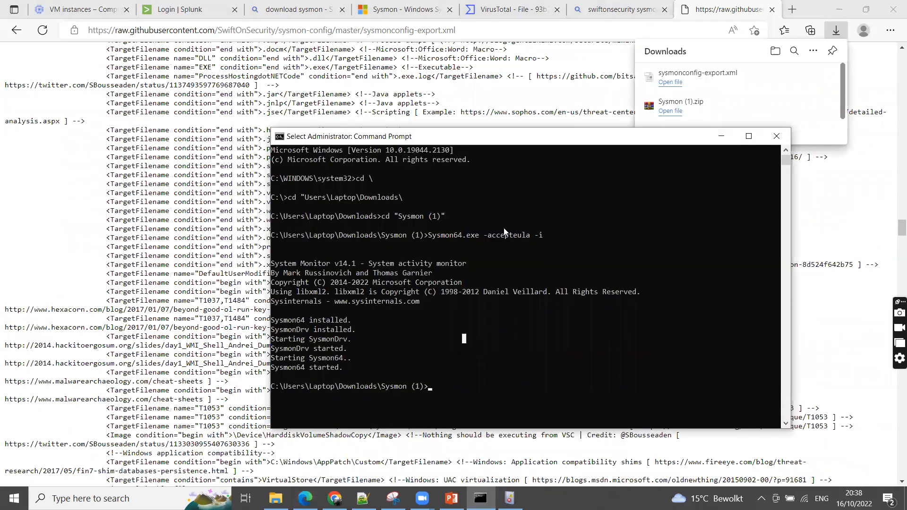
{"action": "left_click_drag", "start_coordinate": [512, 143], "coordinate": [360, 85]}
{"action": "type", "text": "dir"}
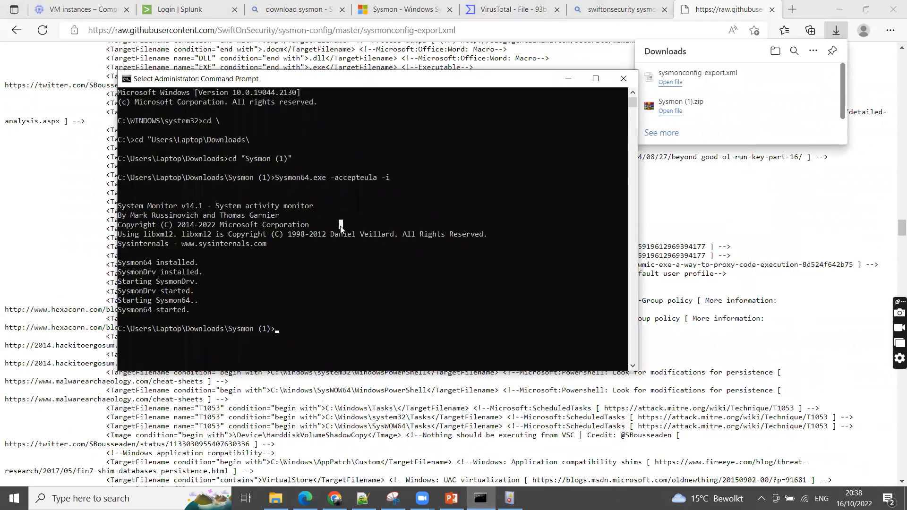
{"action": "key", "text": "Return"}
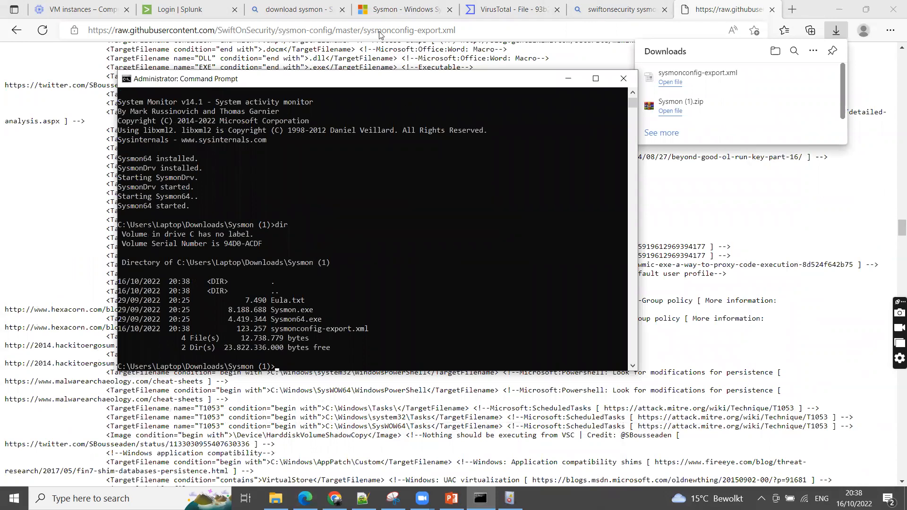
{"action": "left_click_drag", "start_coordinate": [402, 80], "coordinate": [380, 31]}
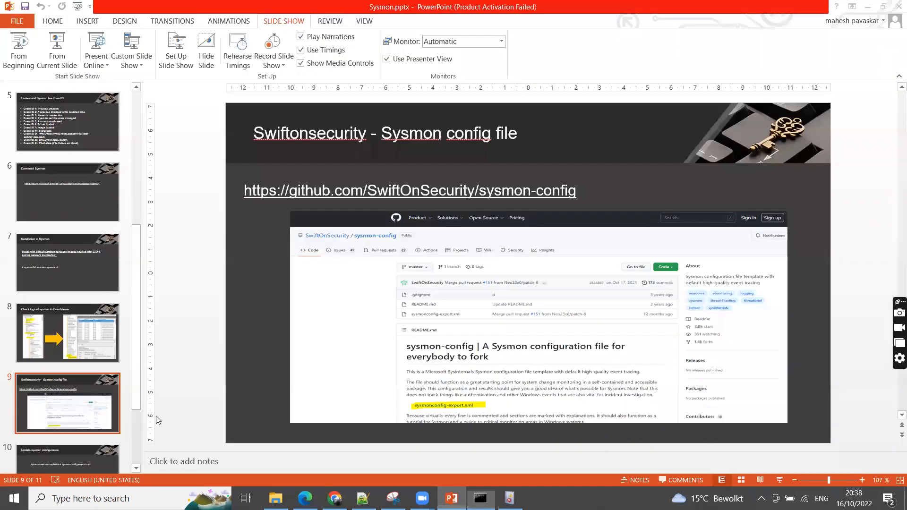